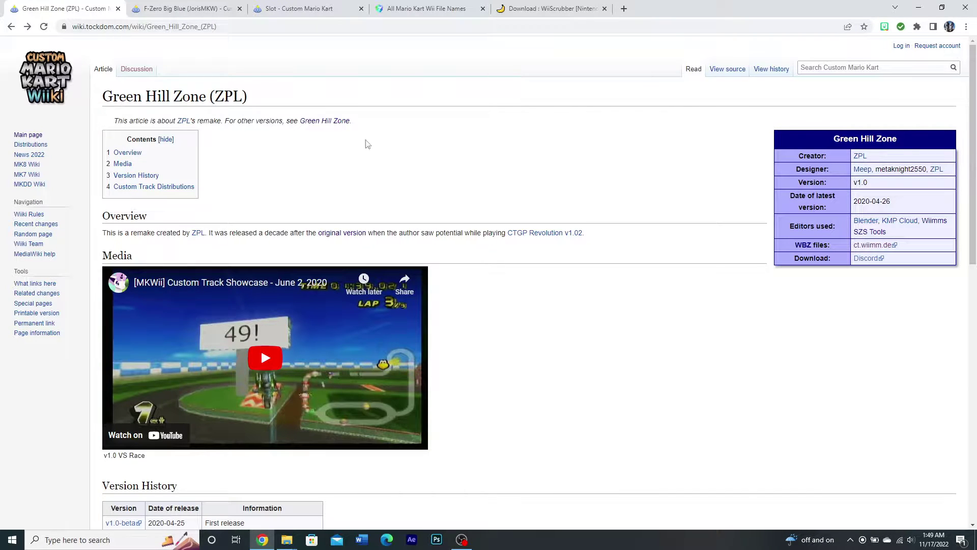
- Open the link options for the Green Hill Zone (ZPL) article's Download: Discord link
right_click(871, 261)
- Download castle_course from the Discord link and confirm it appears in the refreshed Downloads folder
click(871, 264)
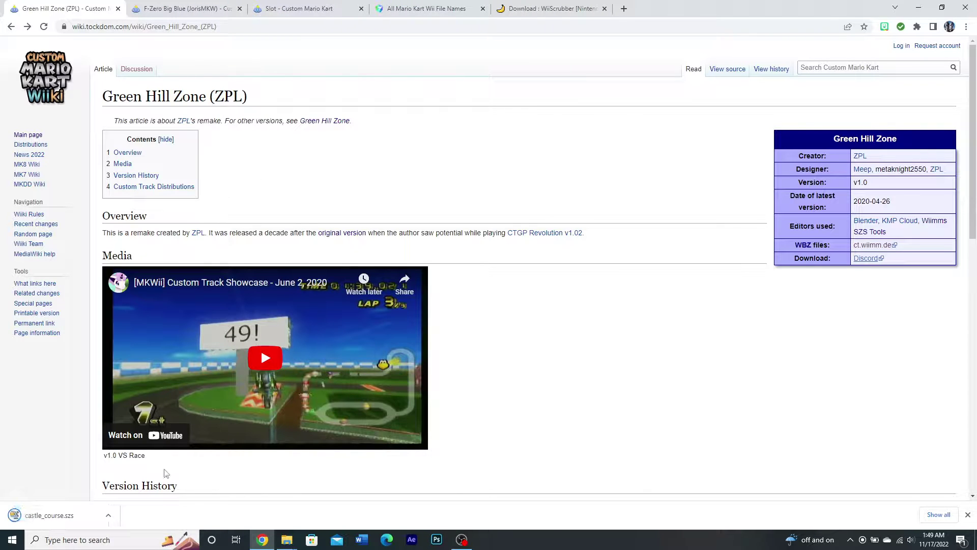
mouse_move(283, 539)
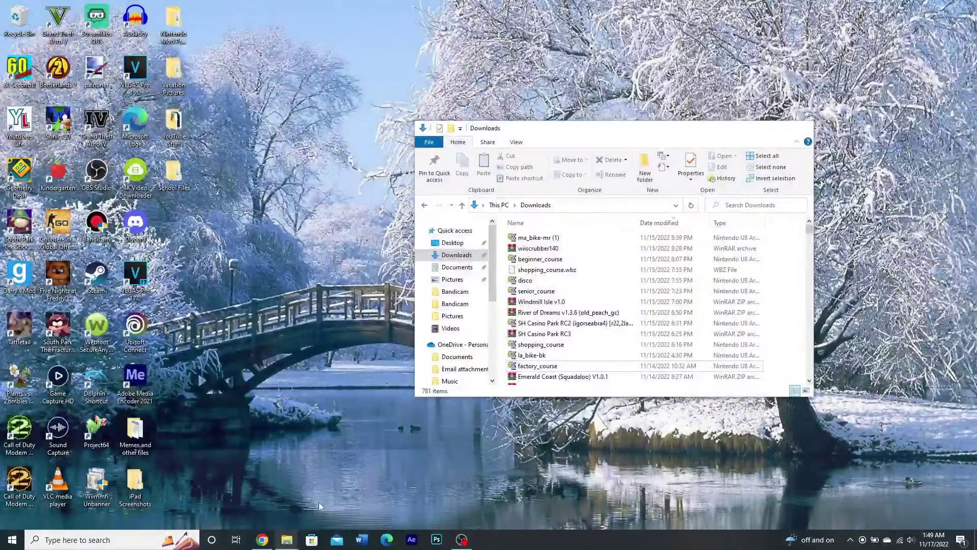
click(319, 499)
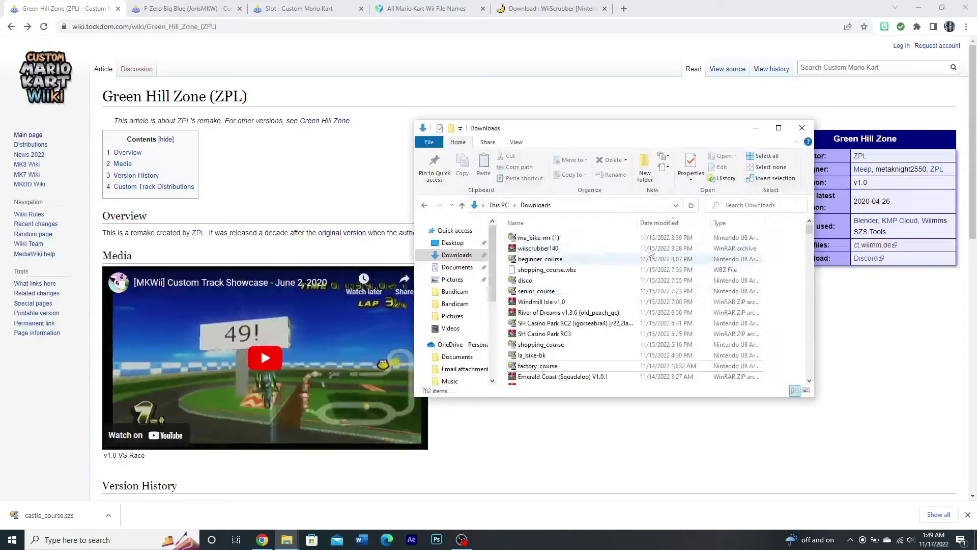
click(690, 205)
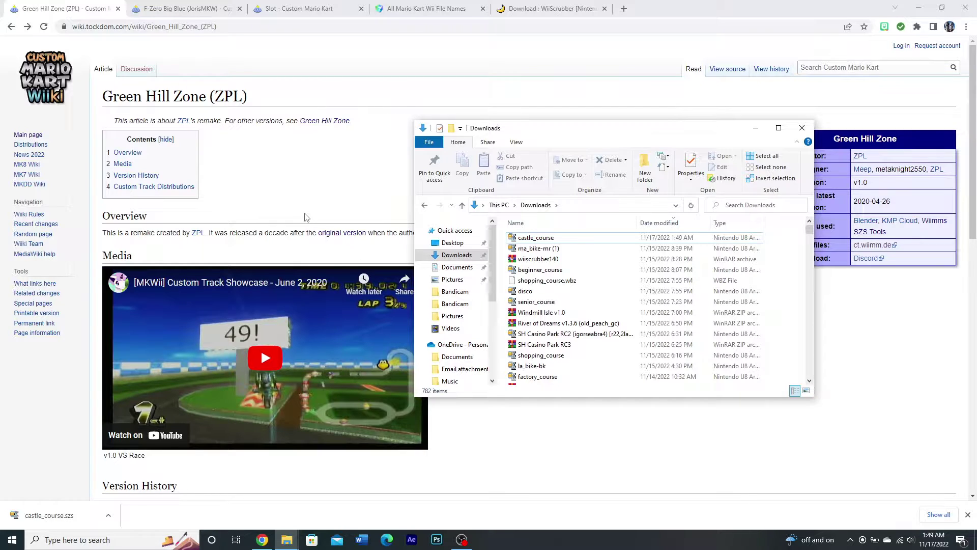
click(305, 217)
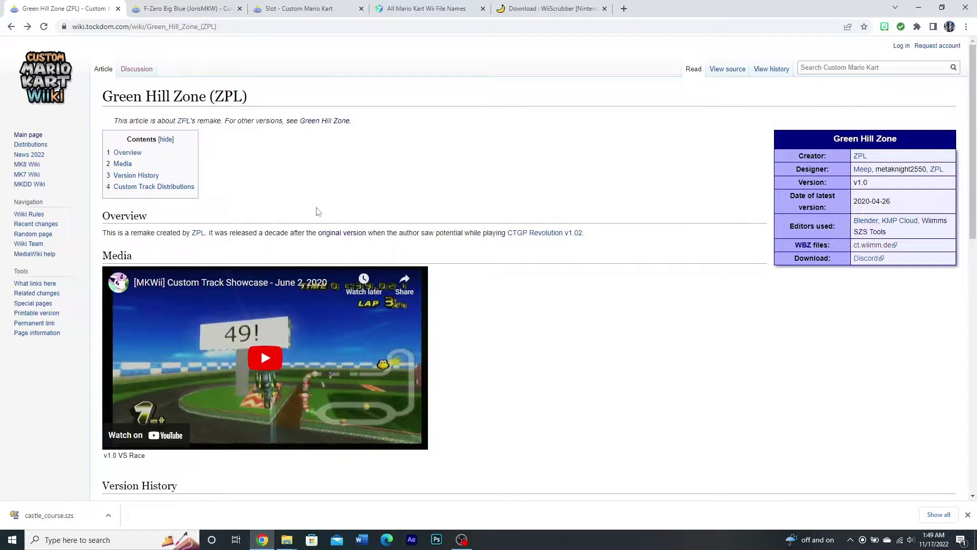
click(422, 8)
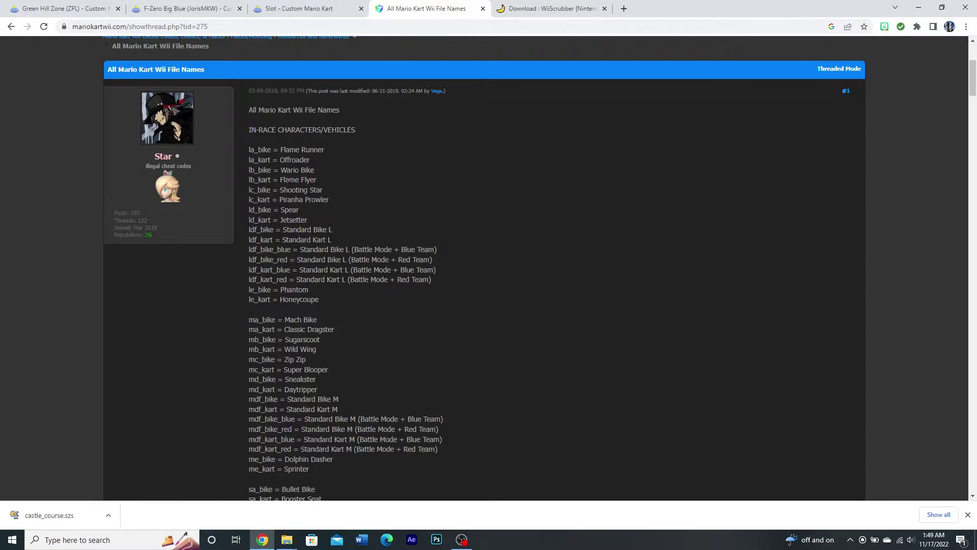
- Scroll the file-names thread to the TRACKS list, where Mario Circuit is castle_course.szs, then reopen Downloads
scroll(483, 267, up, 4)
scroll(483, 267, down, 6)
scroll(483, 267, up, 1)
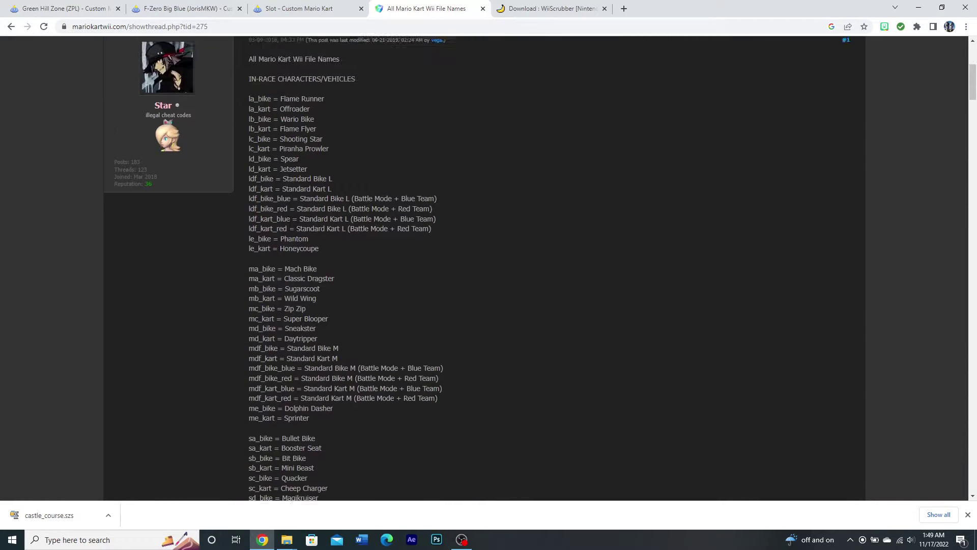
scroll(484, 267, down, 15)
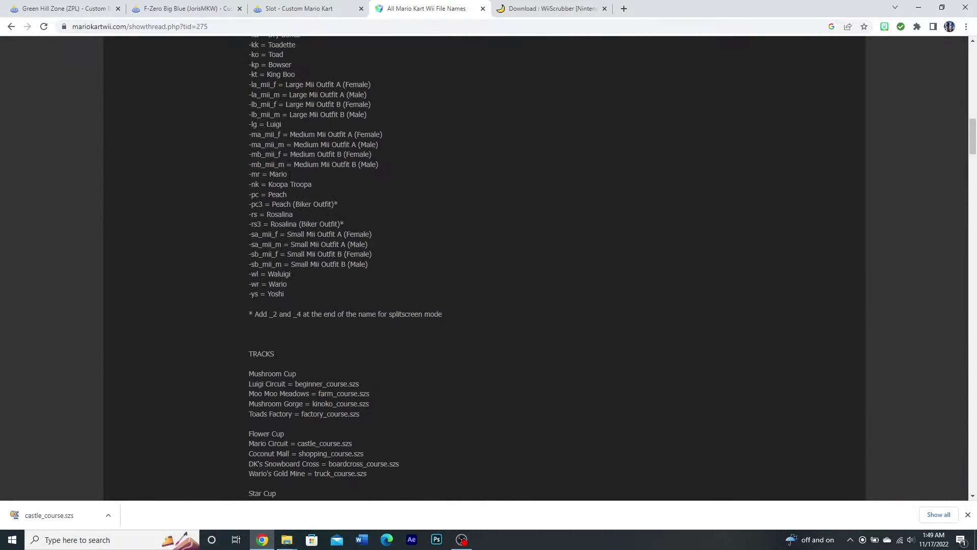
scroll(483, 268, down, 2)
scroll(484, 268, up, 5)
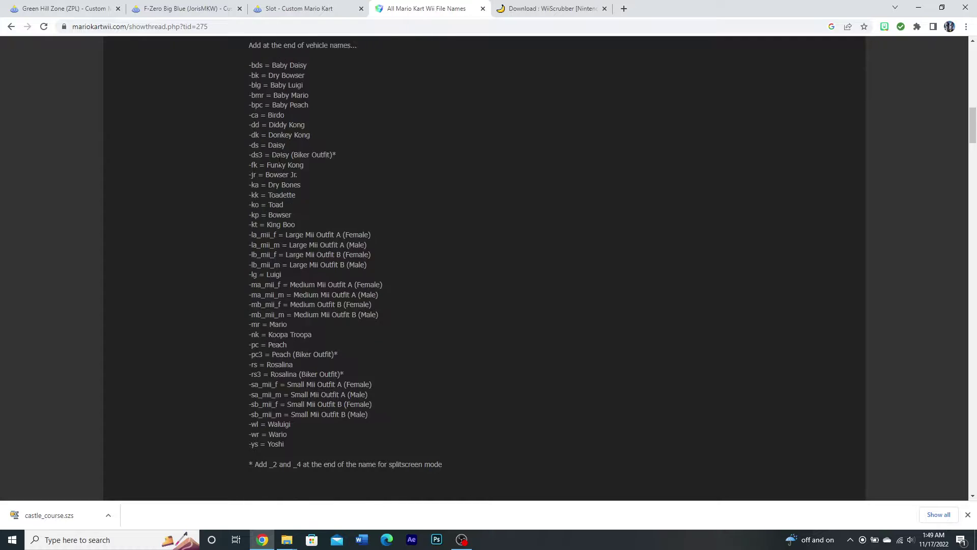
scroll(484, 267, down, 2)
scroll(484, 268, down, 7)
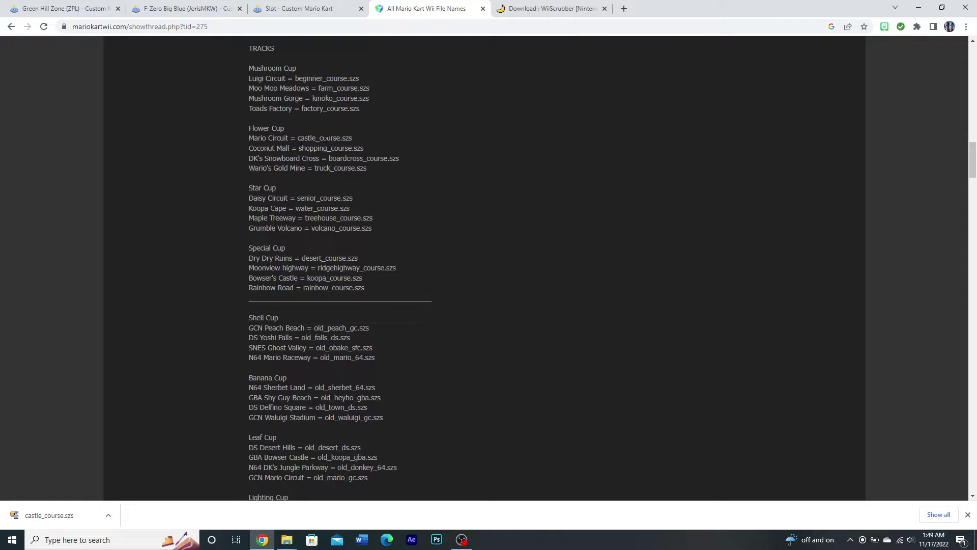
click(287, 540)
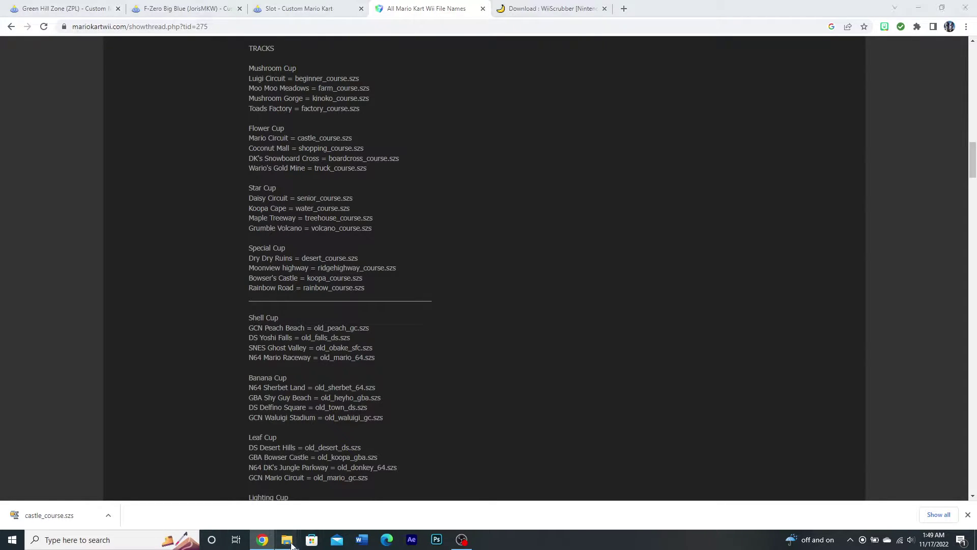
click(324, 506)
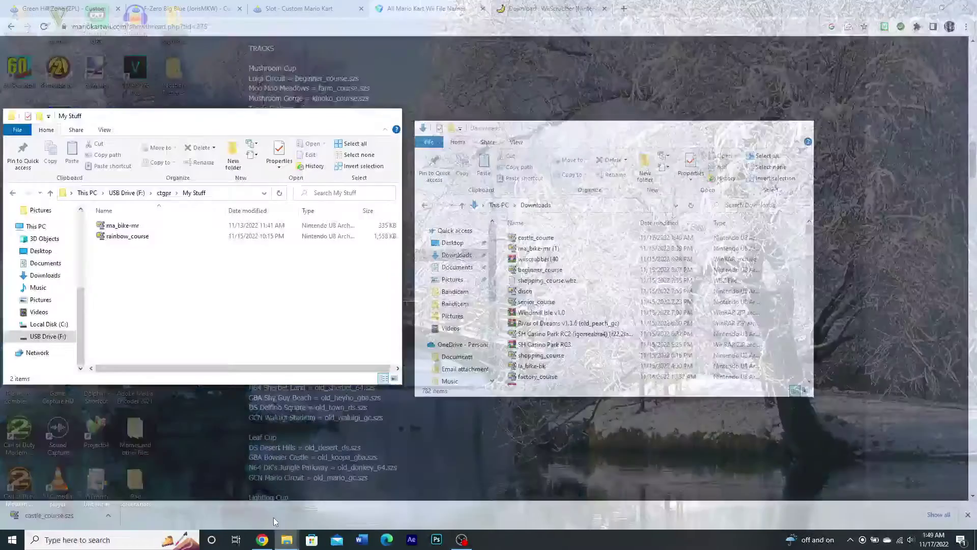
- Drag castle_course from Downloads into the USB drive's My Stuff folder
click(274, 517)
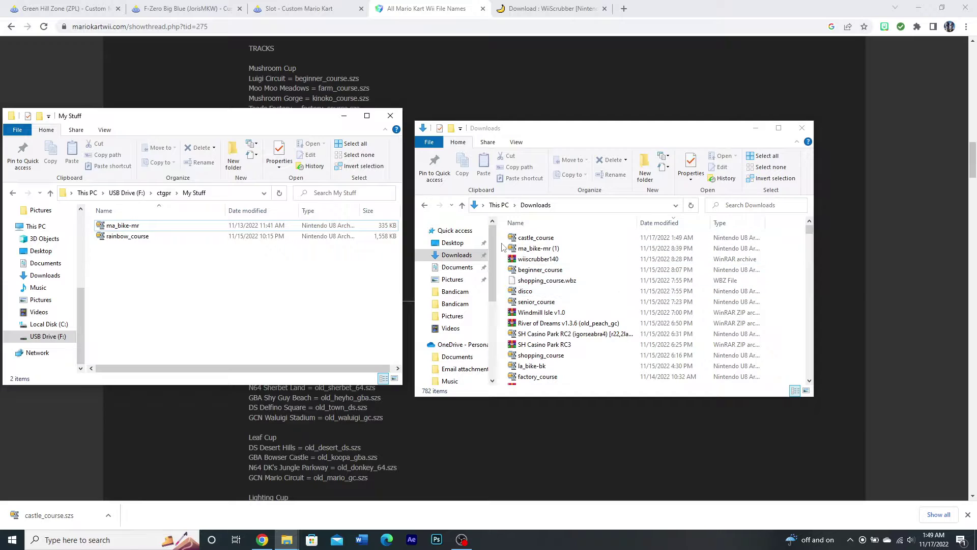
click(546, 239)
drag(546, 239, 234, 275)
click(207, 312)
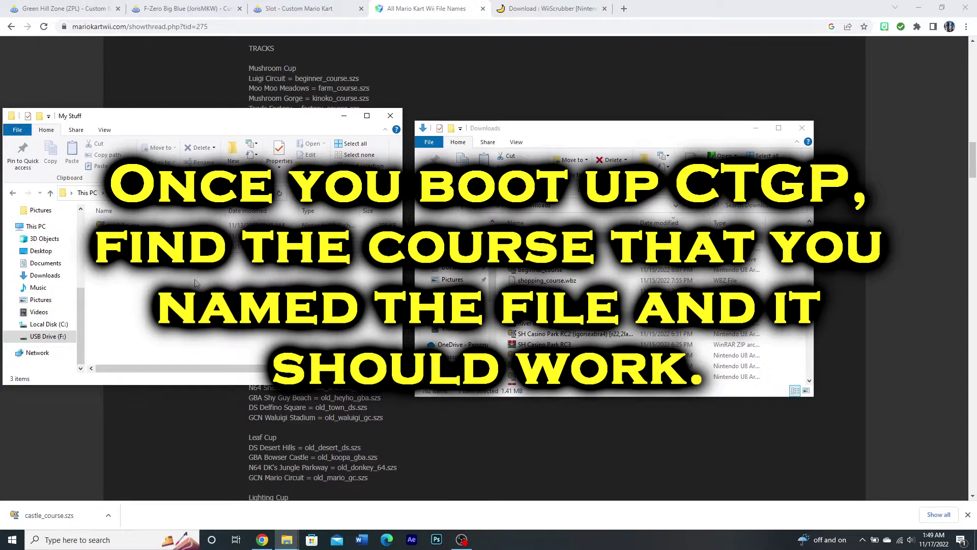
click(338, 118)
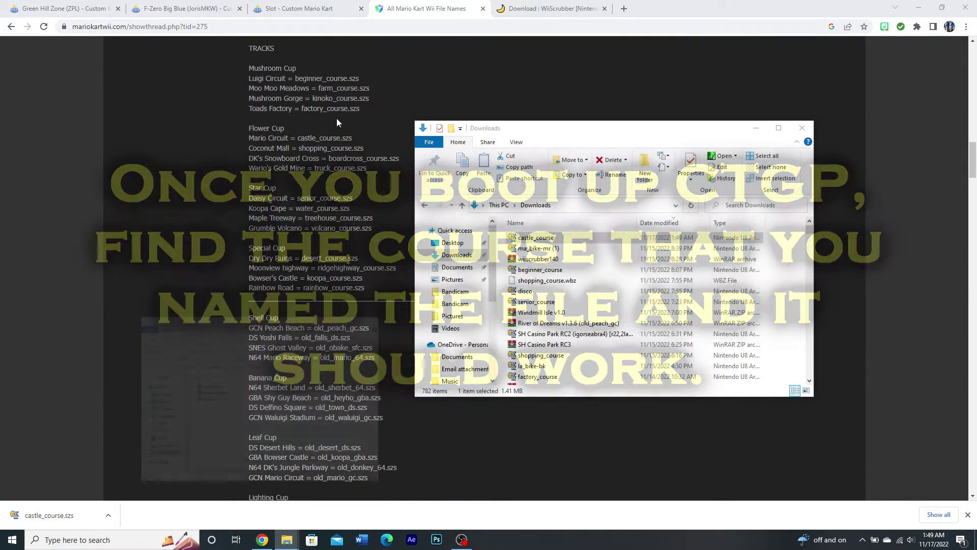
click(188, 9)
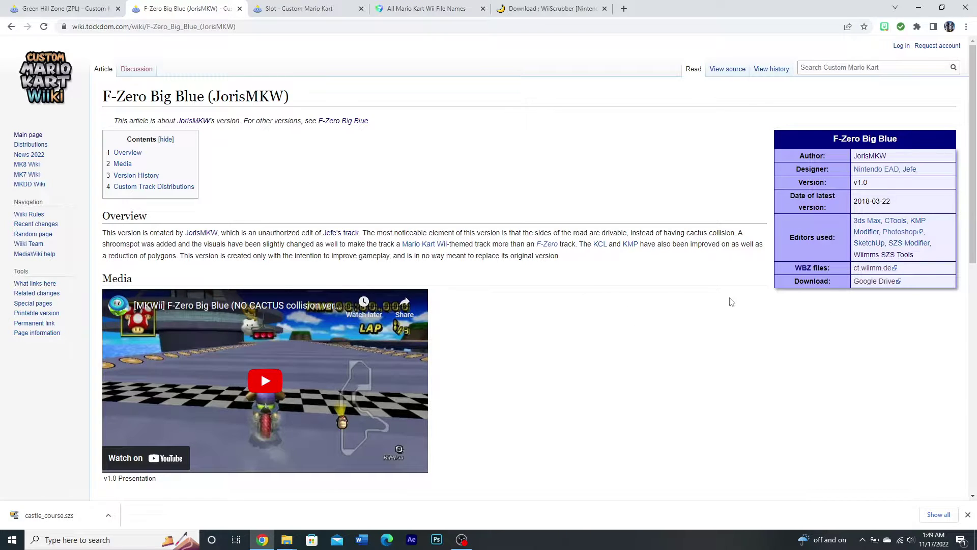
- Download the F-Zero Big Blue (no cactus version) file from its Google Drive page in a new tab
right_click(880, 283)
click(905, 292)
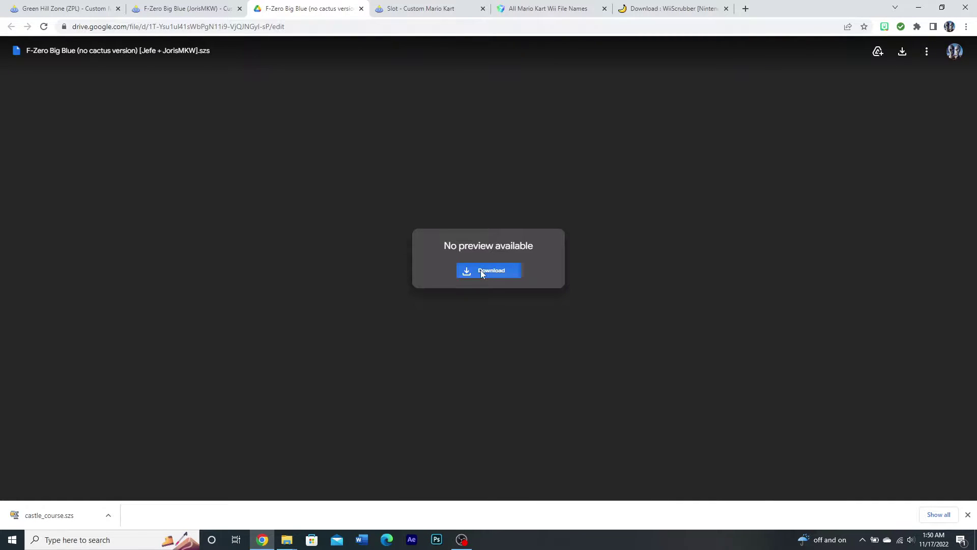
click(480, 270)
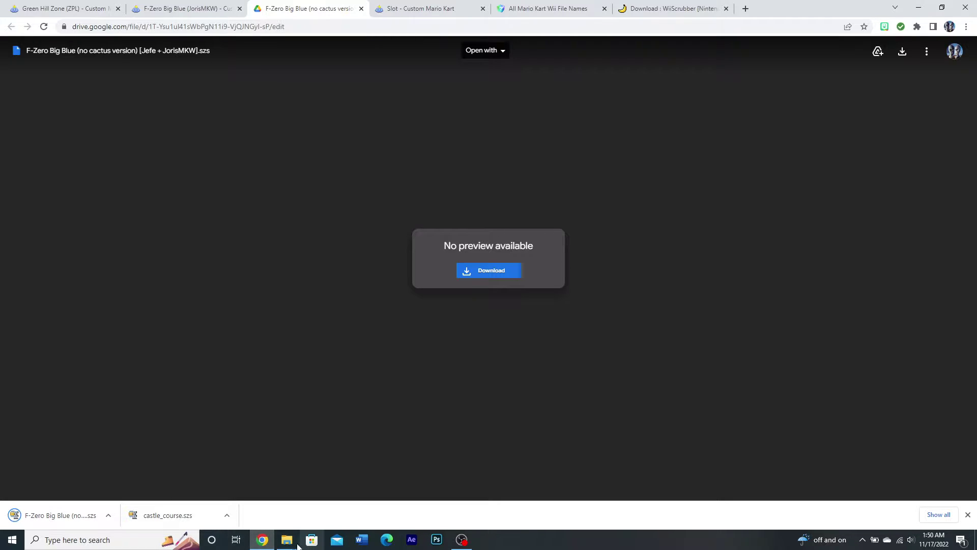
click(321, 519)
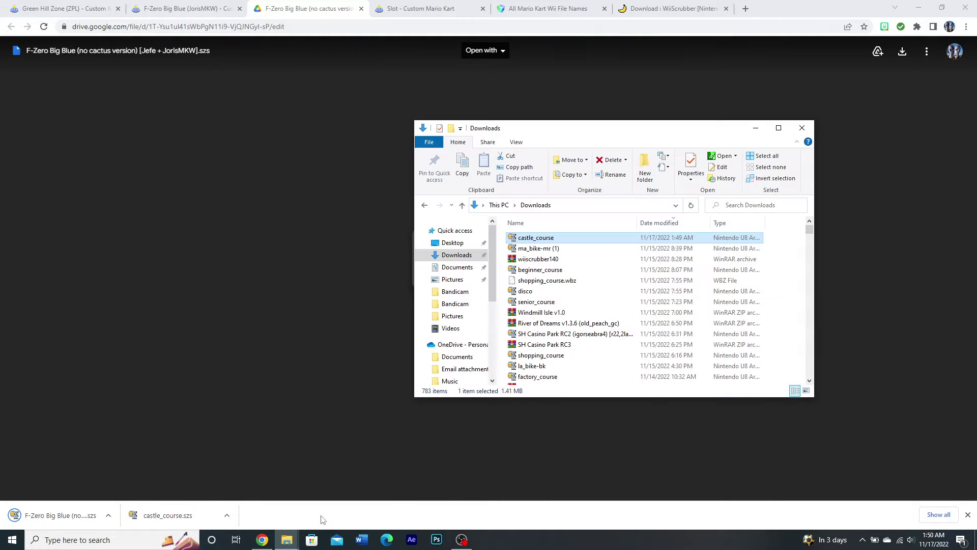
- Refresh Downloads and select the newly listed F-Zero Big Blue (no cactus version) file
click(691, 204)
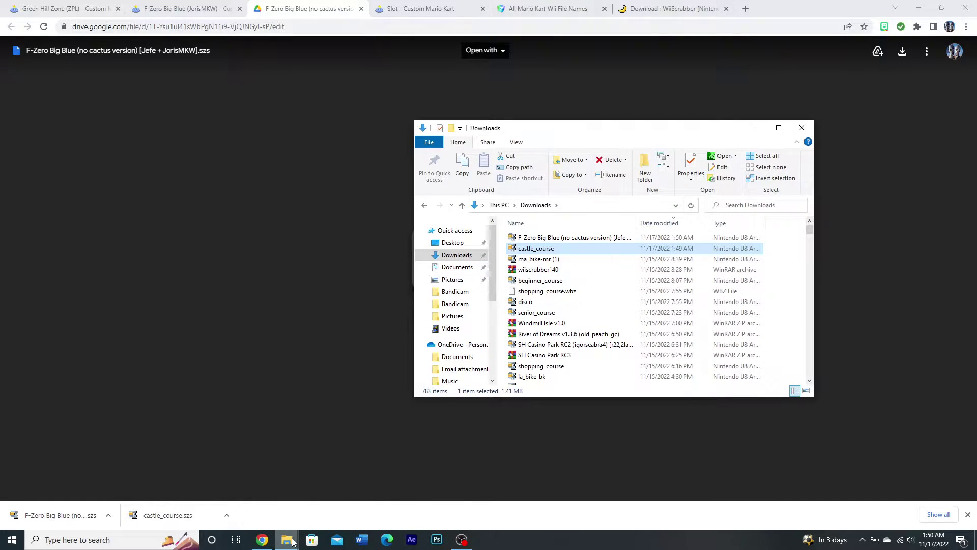
mouse_move(292, 541)
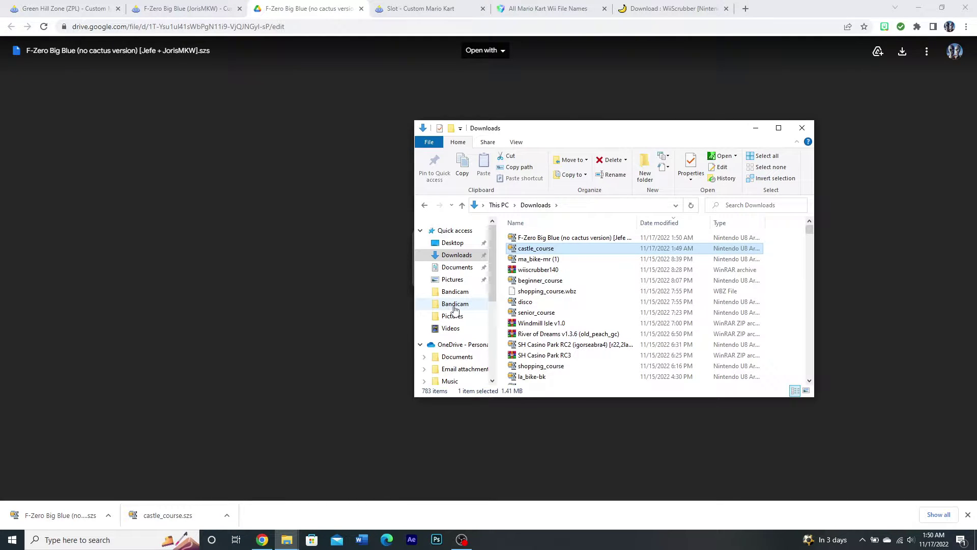
click(520, 240)
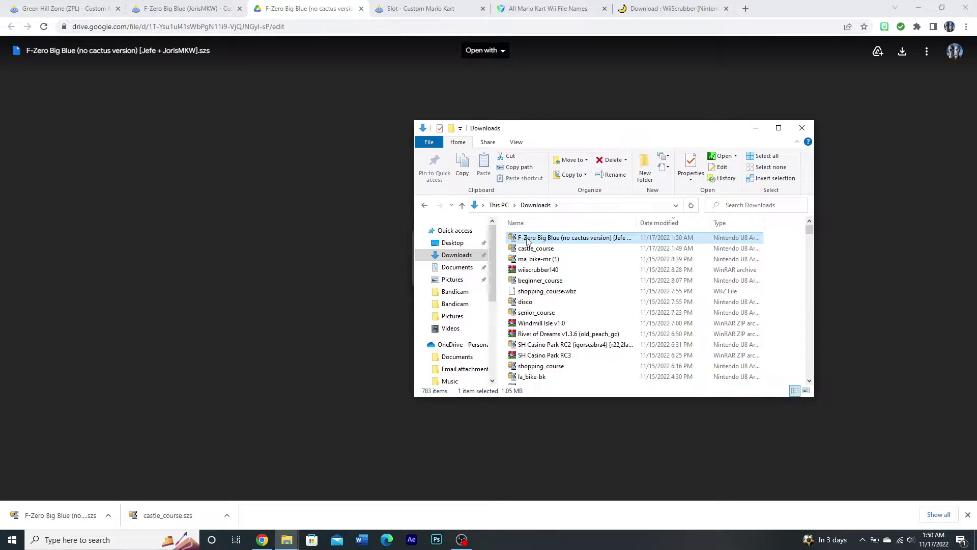
click(419, 9)
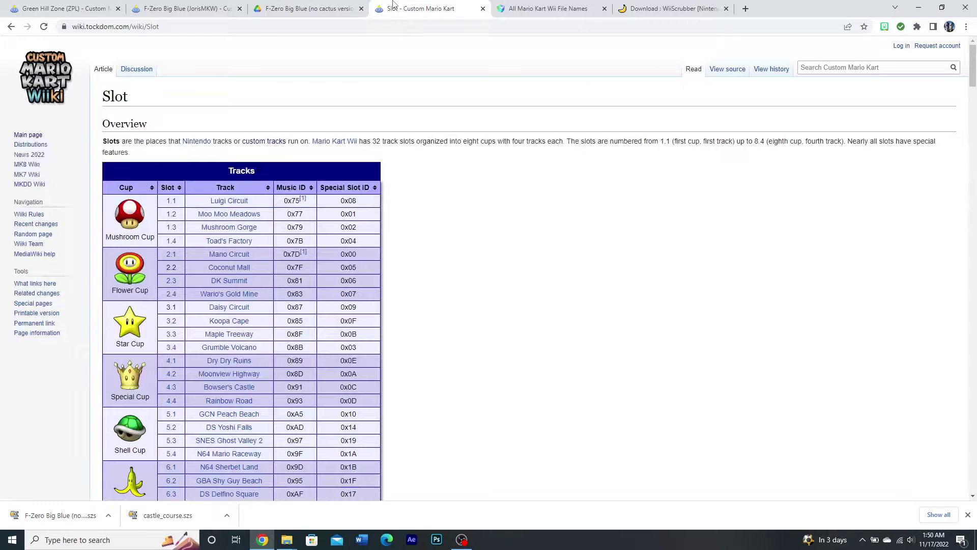
- Check the Slot page's tracks table, then go back to the F-Zero Big Blue (JorisMKW) article
click(285, 6)
click(209, 9)
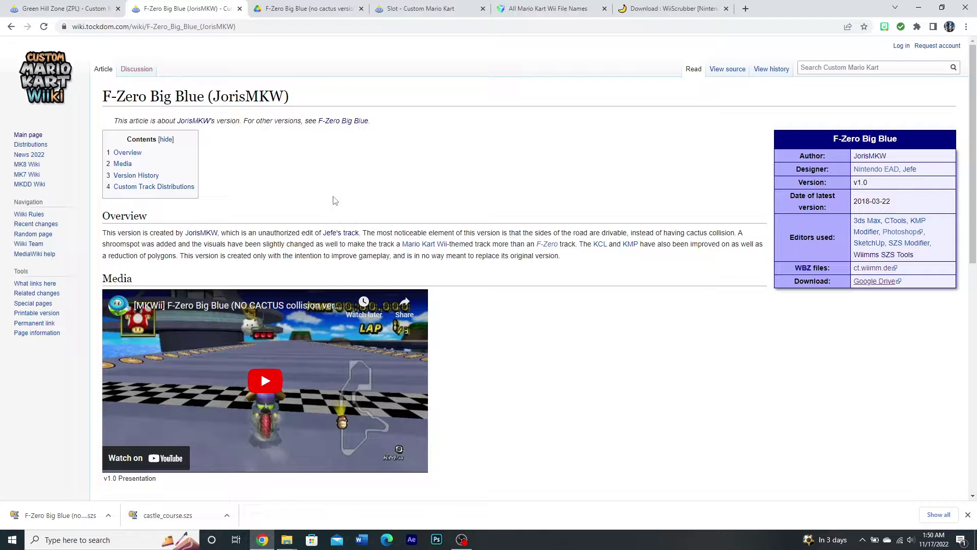
click(418, 9)
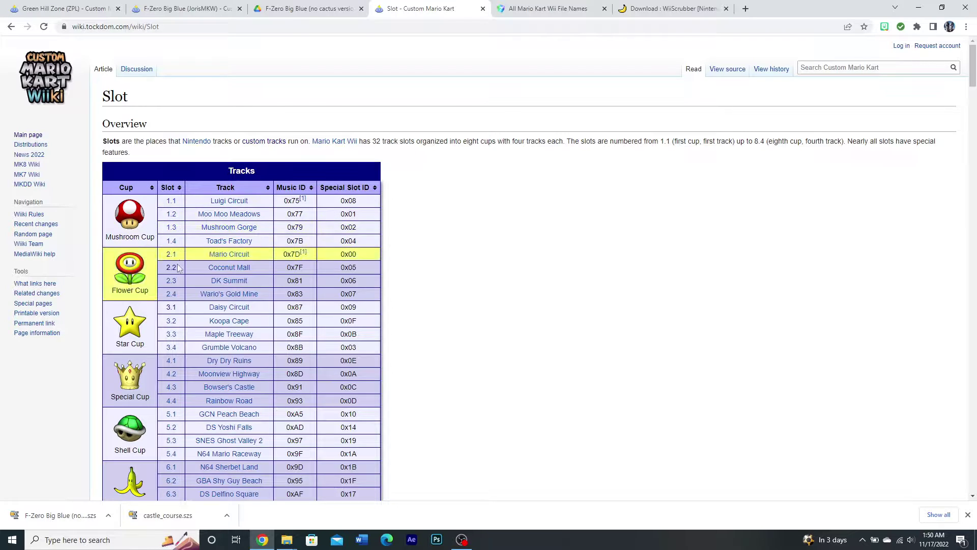
scroll(172, 232, down, 2)
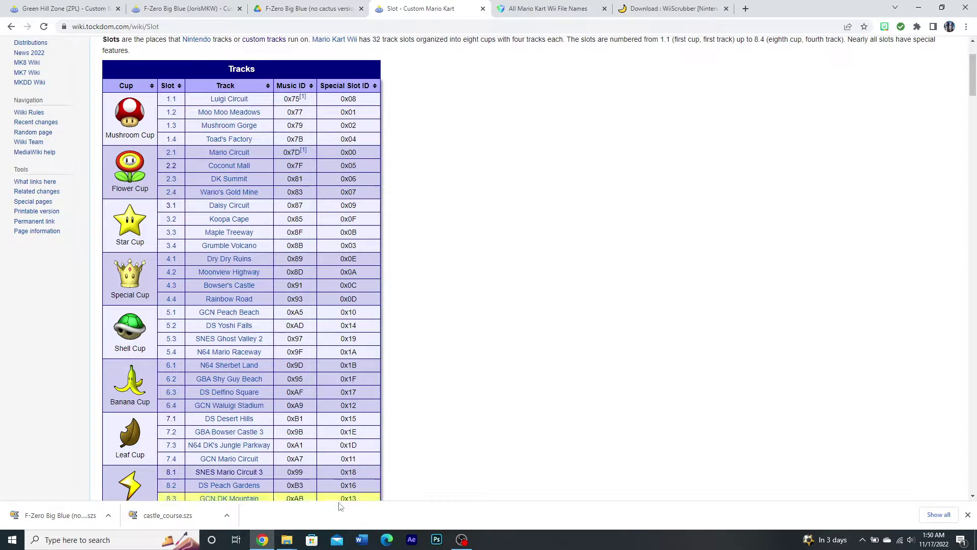
mouse_move(331, 496)
click(312, 511)
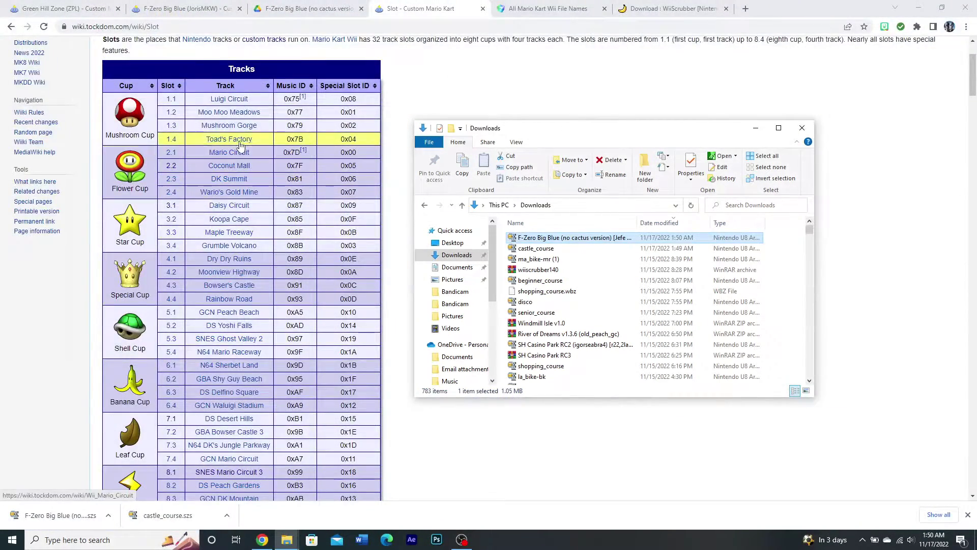
click(187, 9)
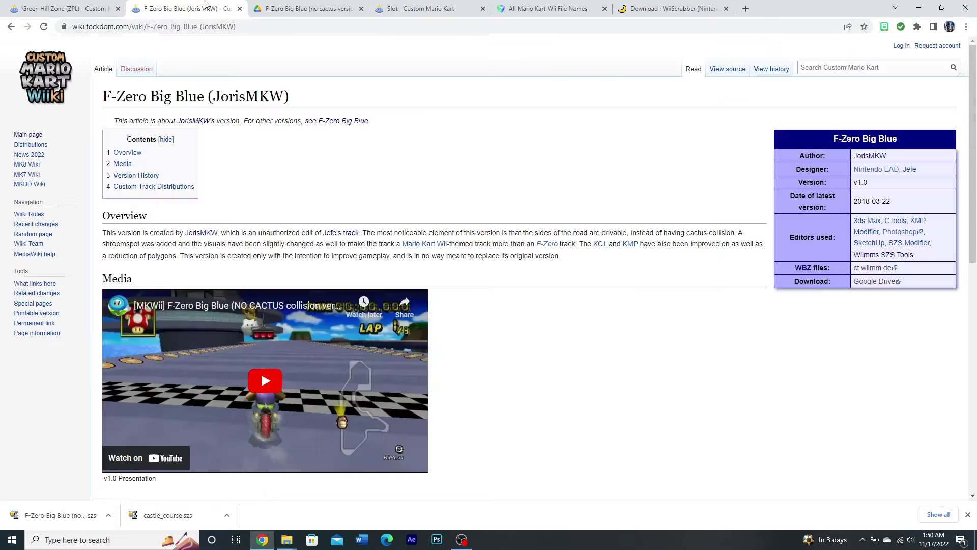
- Open the ct.wiimm.de WBZ link and view track 4412's details, which recommend slot 8.1
right_click(874, 279)
click(760, 346)
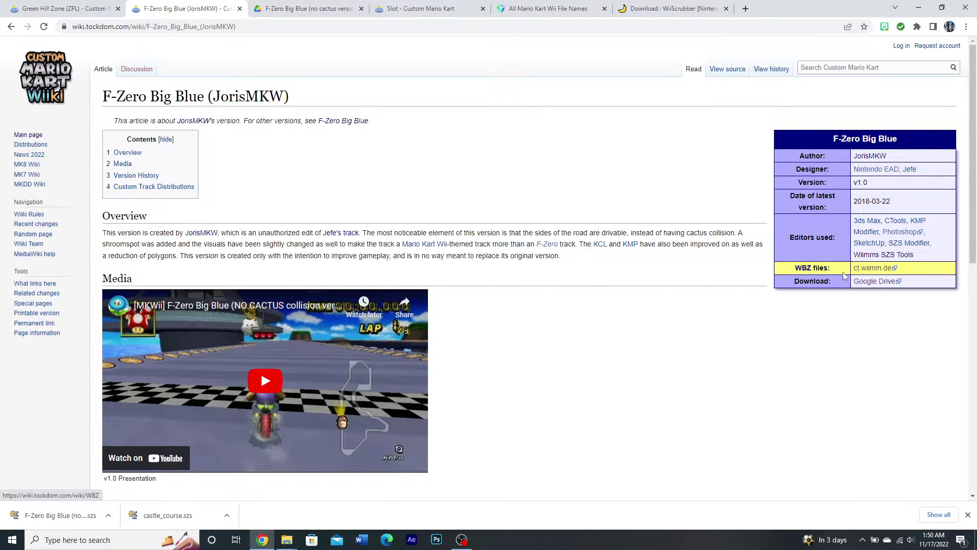
middle_click(872, 267)
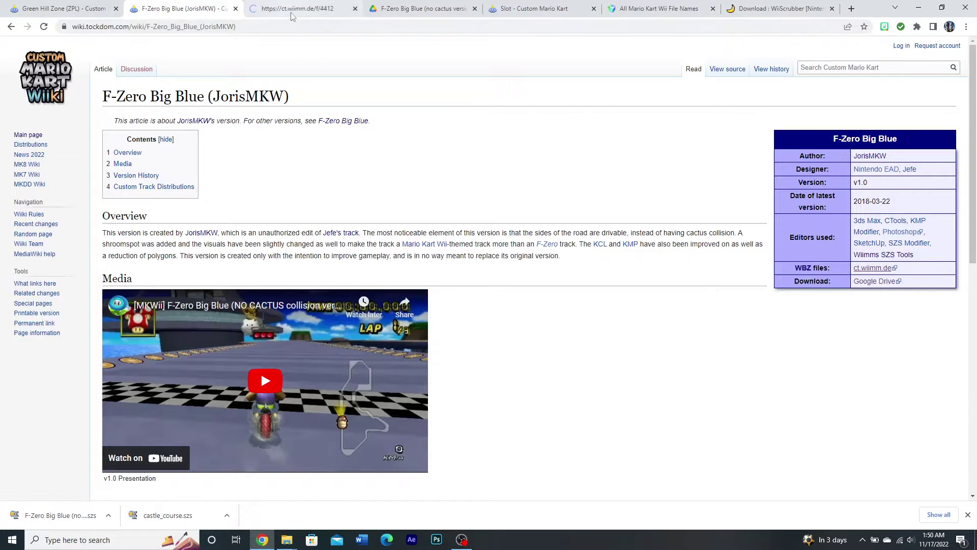
click(293, 10)
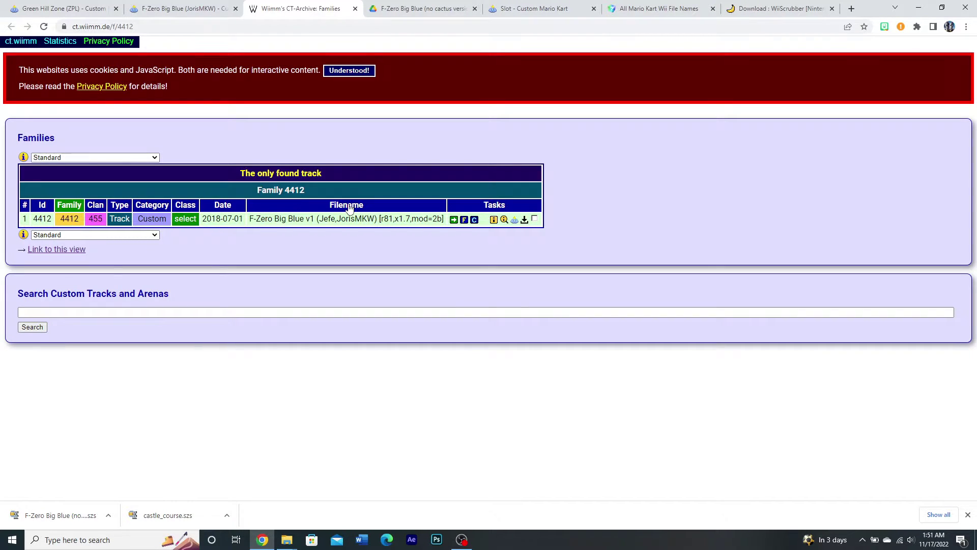
click(494, 220)
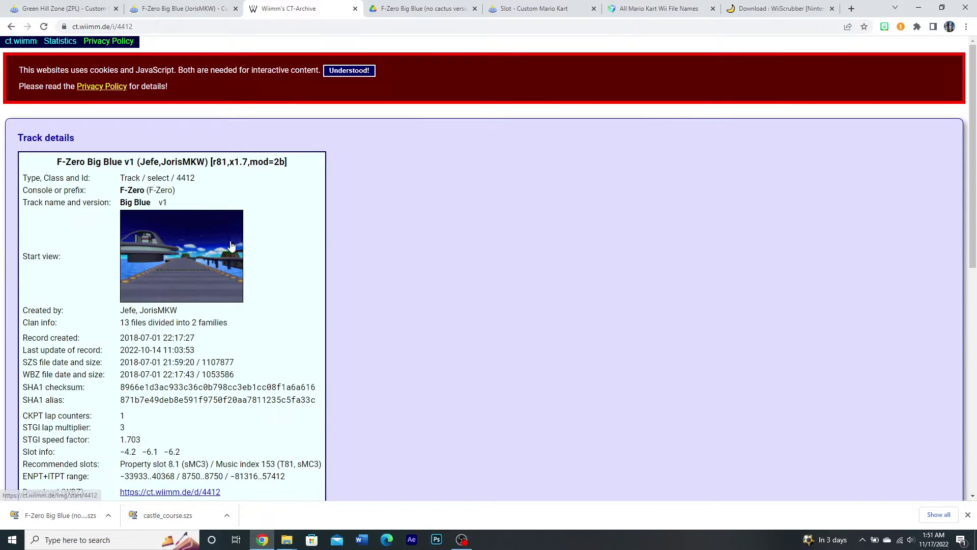
scroll(226, 268, down, 2)
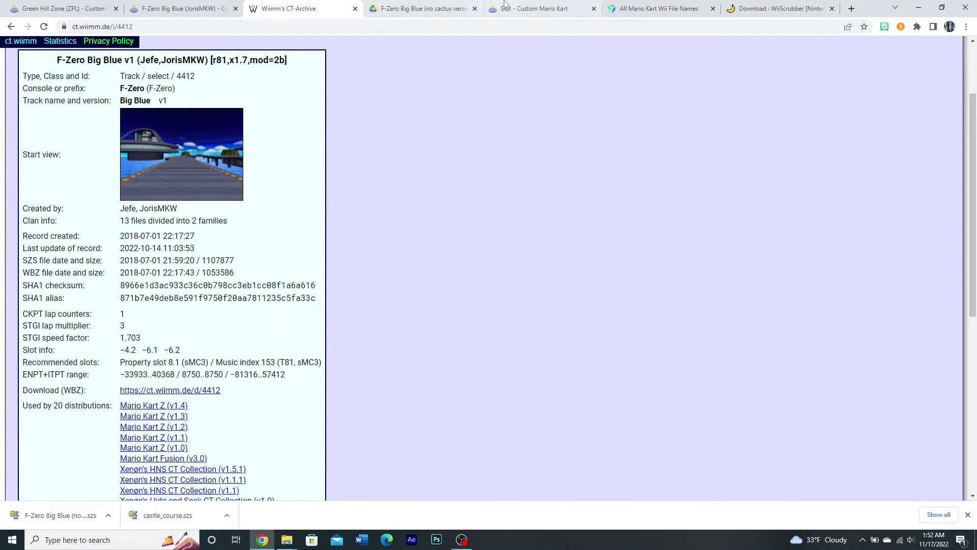
click(661, 8)
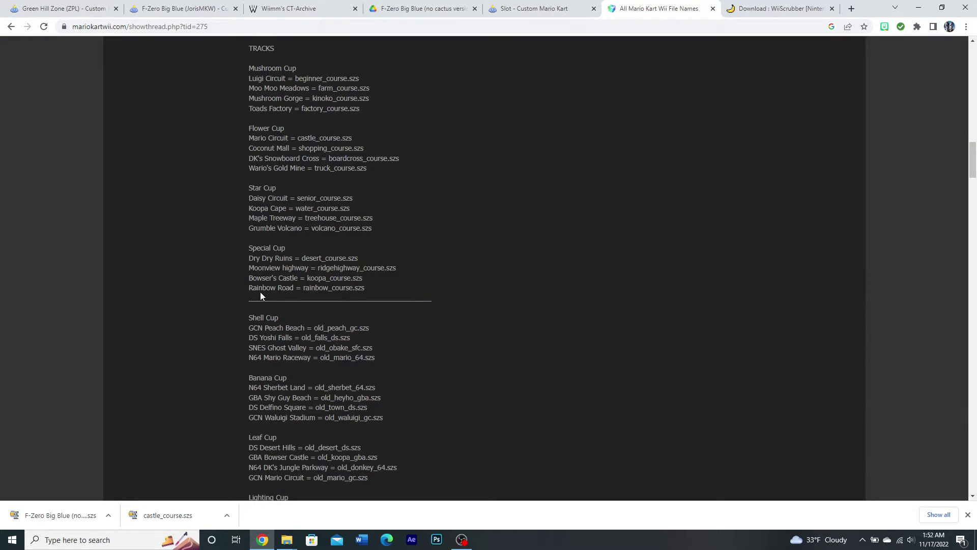
- Scroll the forum list and select old_mario_sfc, the SNES Mario Circuit 3 file name, to copy it
scroll(261, 291, up, 1)
scroll(261, 291, down, 2)
scroll(243, 321, down, 1)
scroll(242, 321, up, 1)
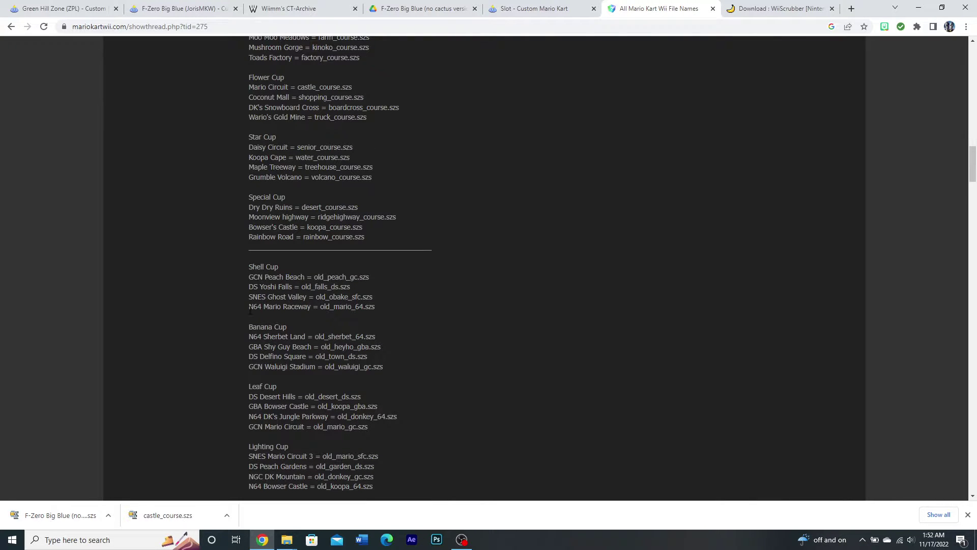
scroll(407, 268, down, 4)
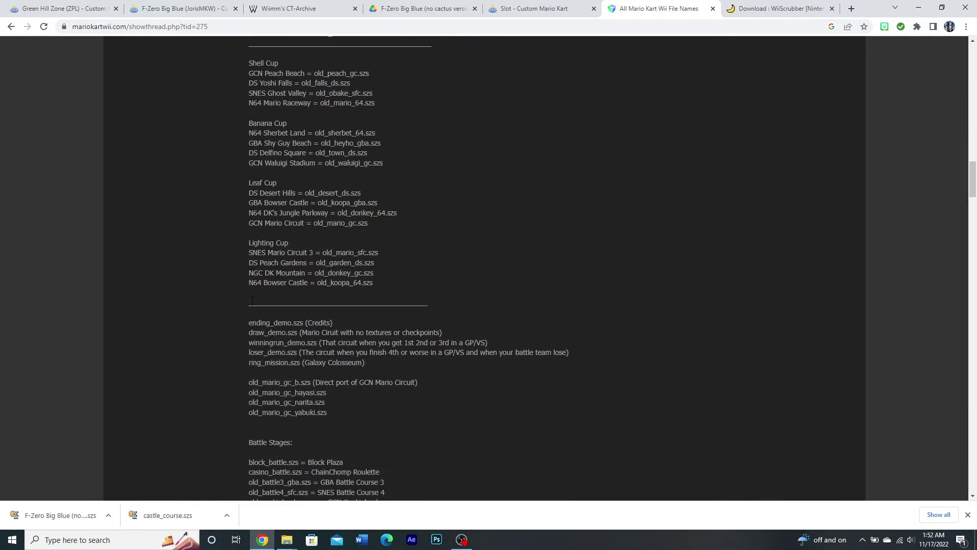
scroll(407, 268, up, 1)
drag(322, 303, 366, 303)
key(ctrl+c)
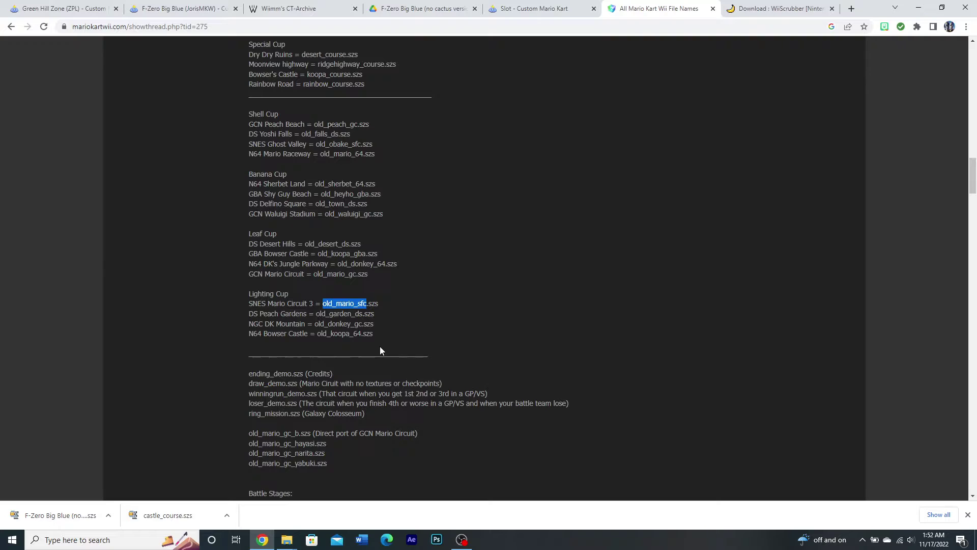
mouse_move(296, 543)
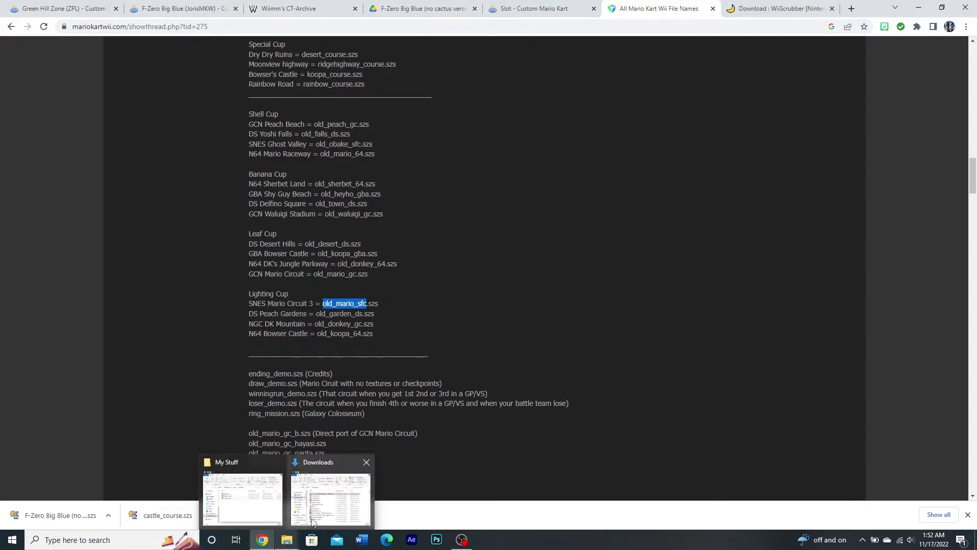
click(312, 519)
- Rename the downloaded F-Zero Big Blue file to old_mario_sfc
right_click(557, 240)
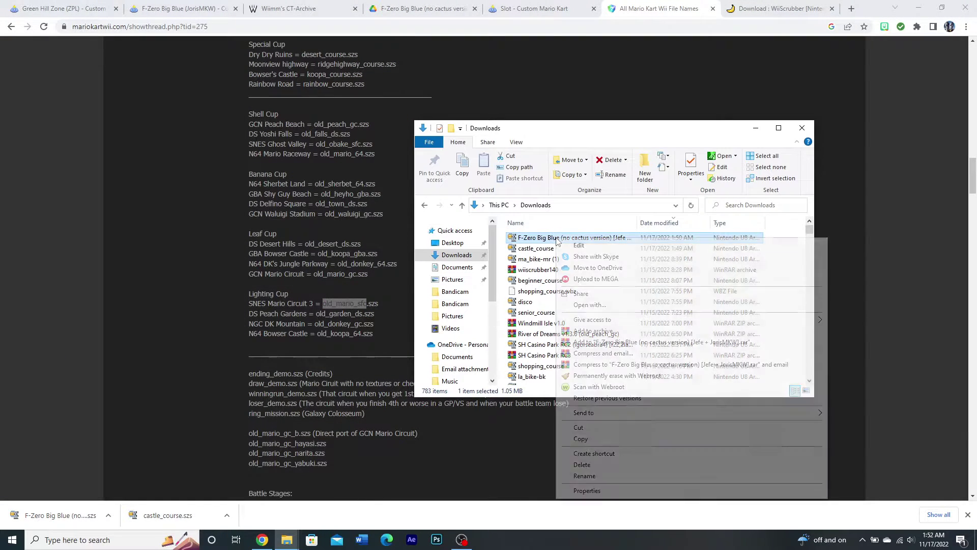
click(584, 476)
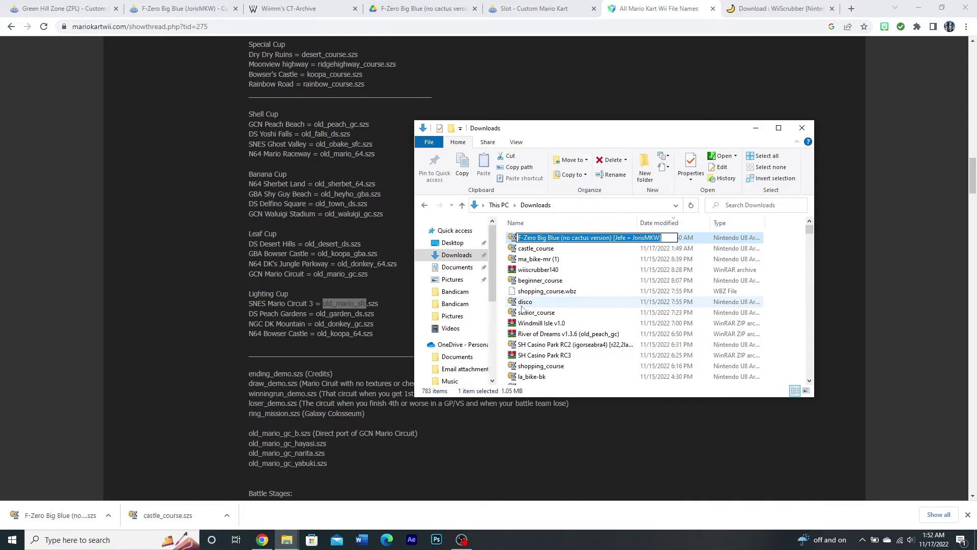
key(ctrl+v)
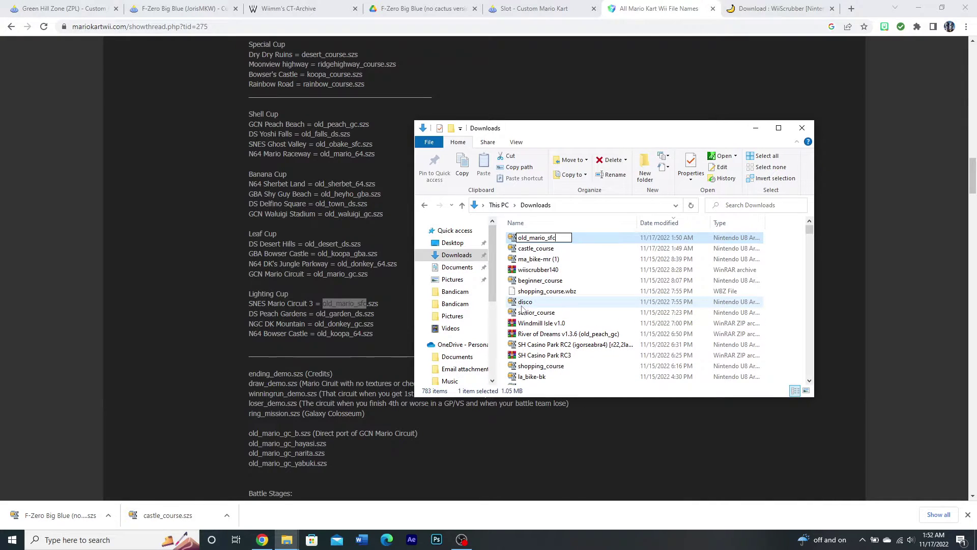
key(Return)
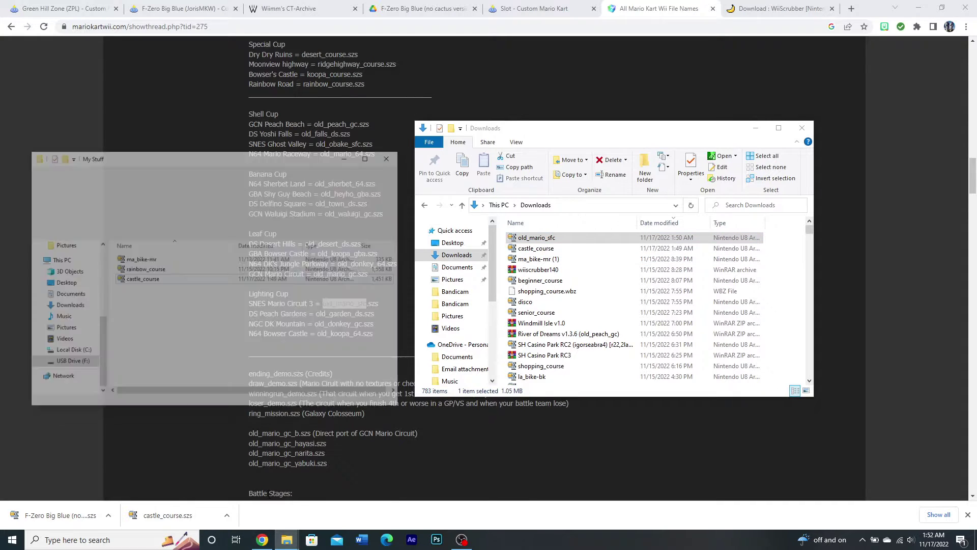
- Copy old_mario_sfc into the USB drive's My Stuff folder alongside castle_course
click(252, 490)
click(541, 242)
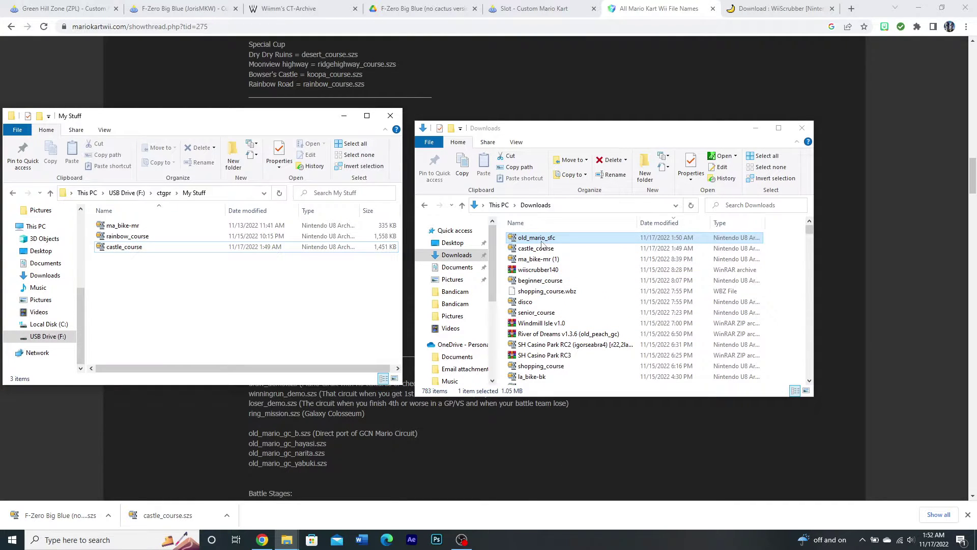
drag(542, 243, 194, 309)
click(194, 309)
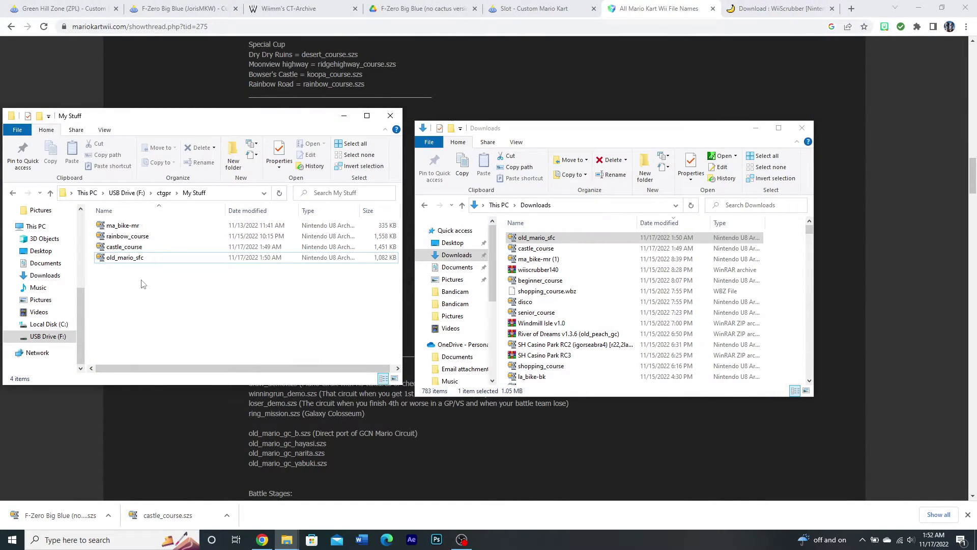
mouse_move(152, 267)
mouse_down()
mouse_move(163, 243)
mouse_move(159, 277)
mouse_up()
key(alt+Tab)
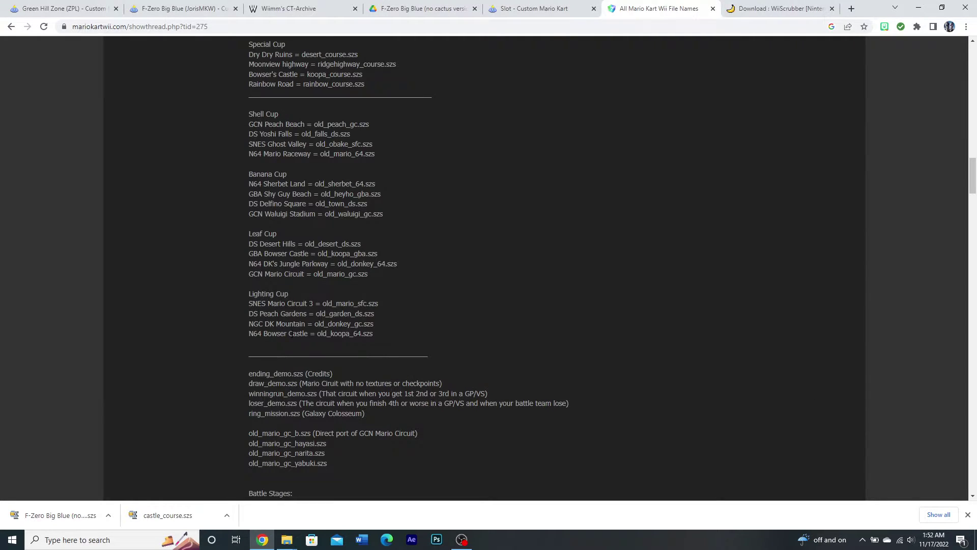
drag(249, 303, 283, 313)
click(284, 313)
scroll(397, 264, up, 2)
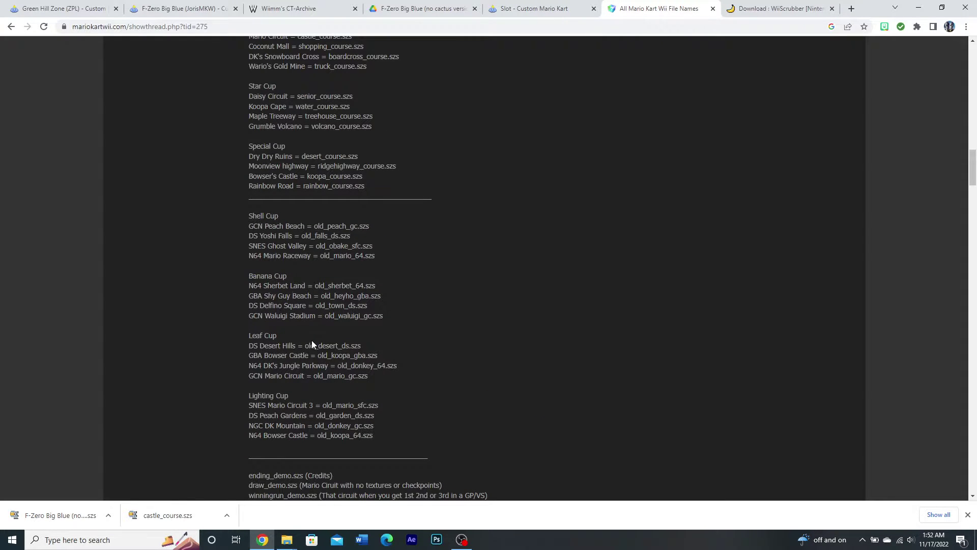
scroll(295, 317, down, 1)
scroll(295, 316, up, 2)
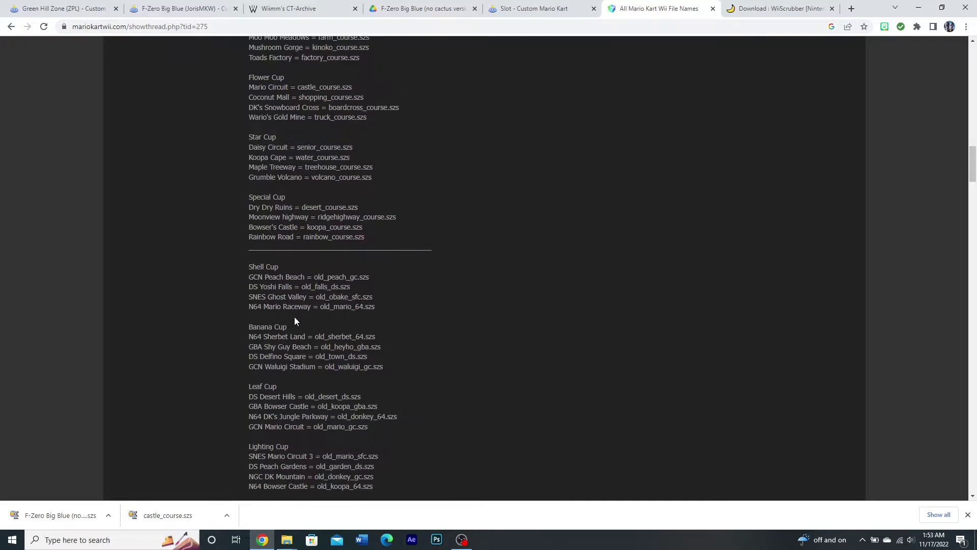
scroll(295, 317, down, 2)
scroll(410, 463, up, 2)
click(803, 9)
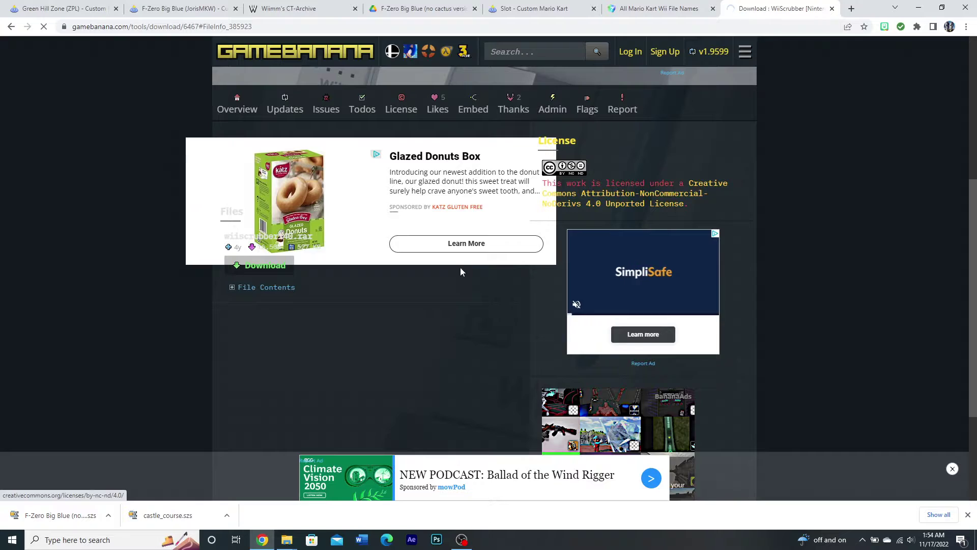
- Scroll the WiiScrubber GameBanana page, clear the windows off the desktop, and launch Dolphin
scroll(501, 264, down, 3)
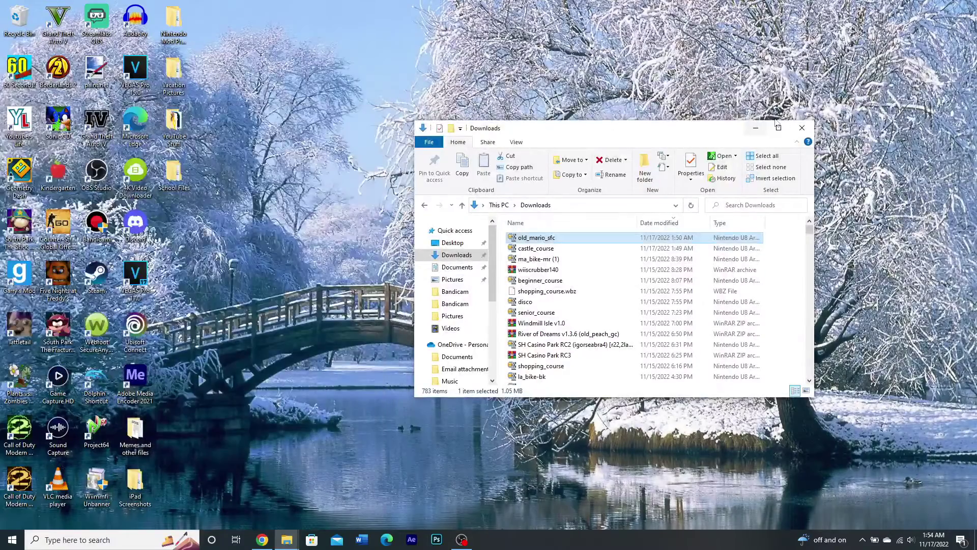
click(756, 128)
double_click(92, 385)
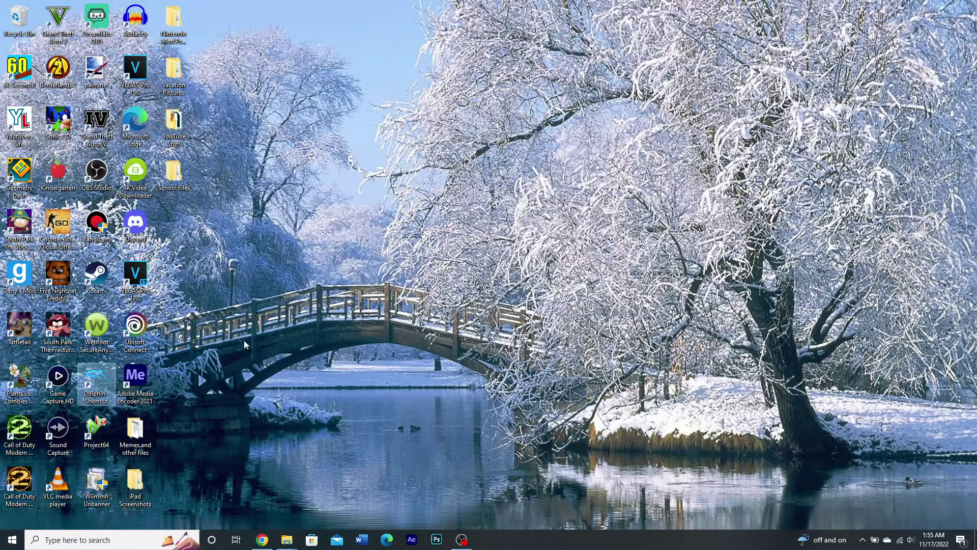
- Open Mario Kart Wii's properties in Dolphin, view its Filesystem page, then close them
drag(262, 86, 438, 99)
click(340, 173)
right_click(340, 173)
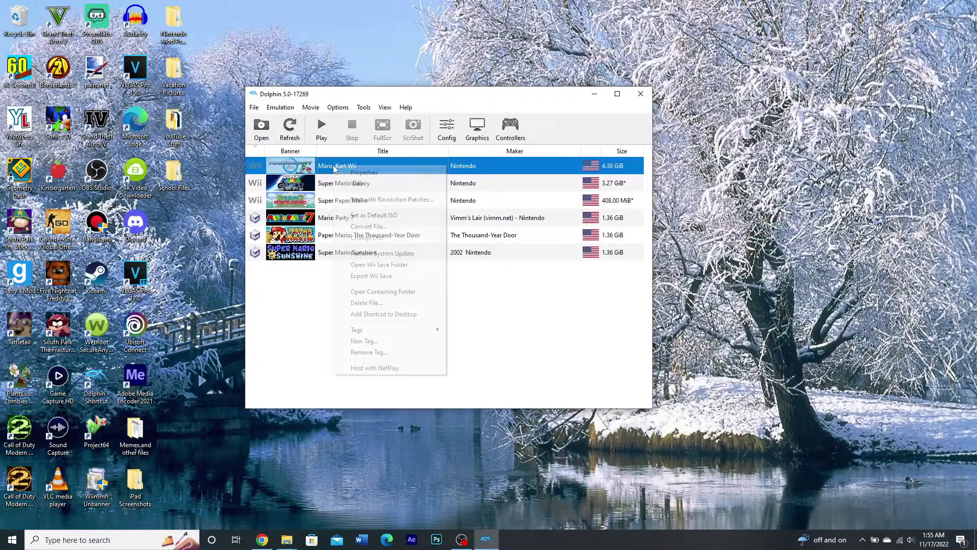
click(295, 186)
click(336, 167)
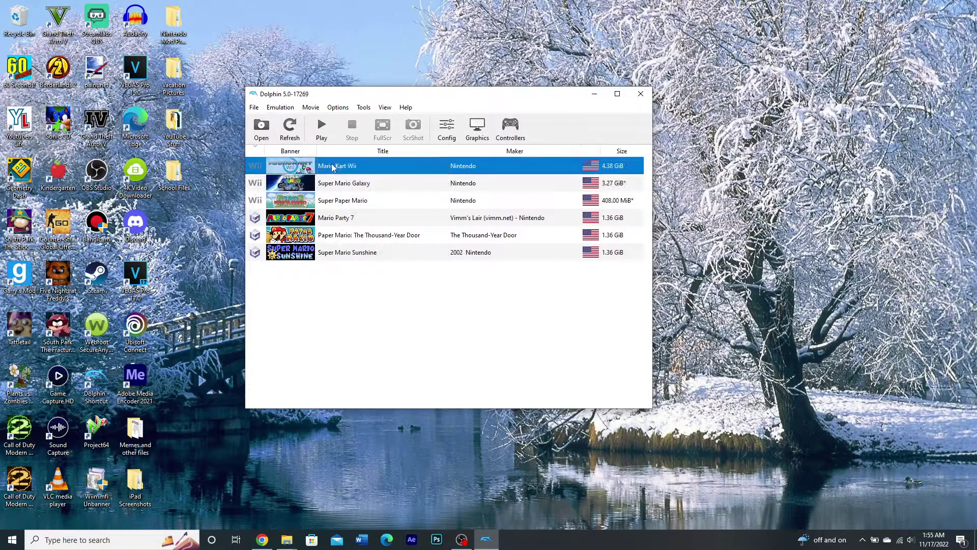
right_click(333, 165)
click(351, 172)
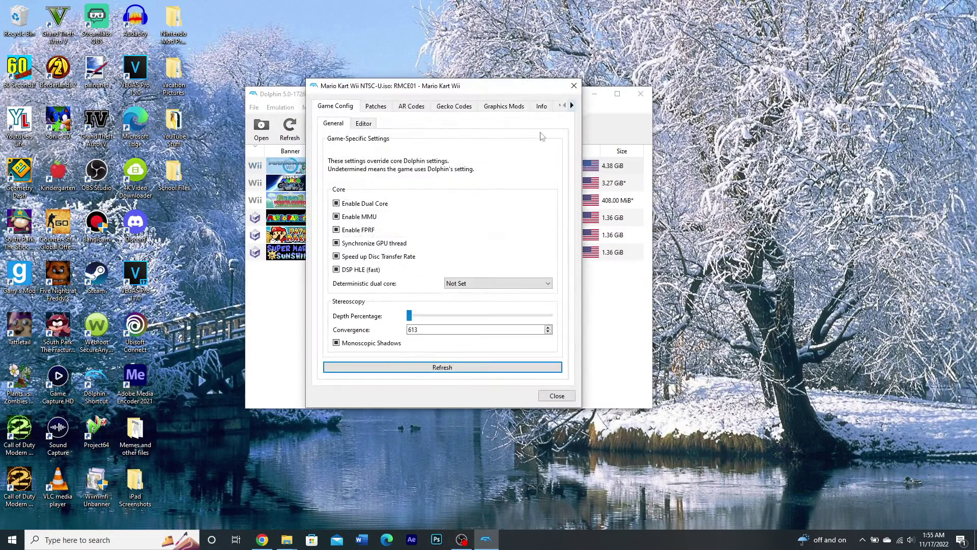
click(572, 106)
click(573, 106)
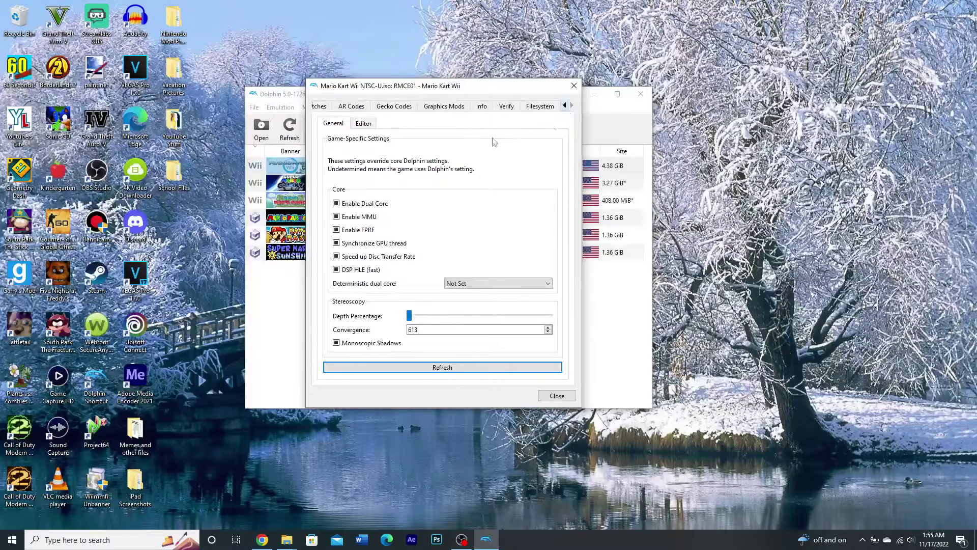
click(534, 108)
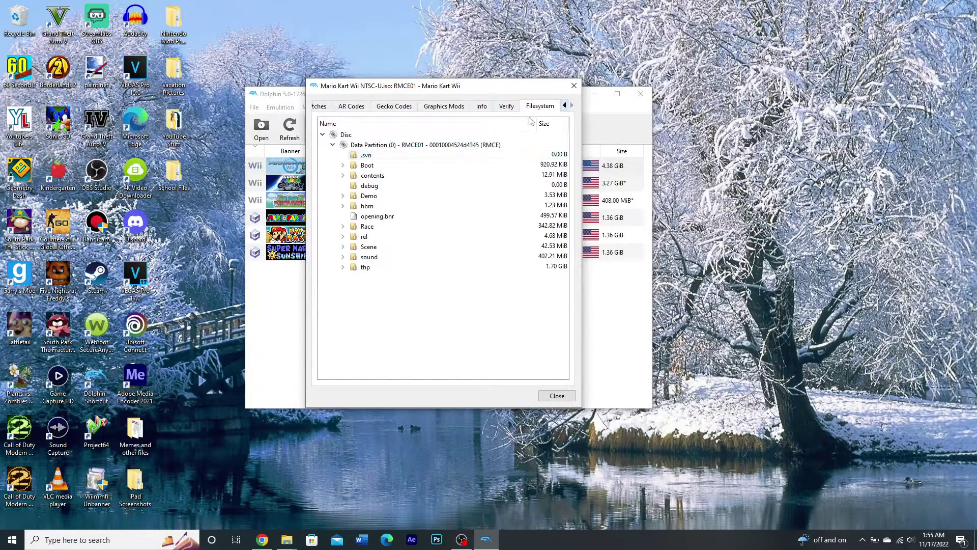
click(565, 105)
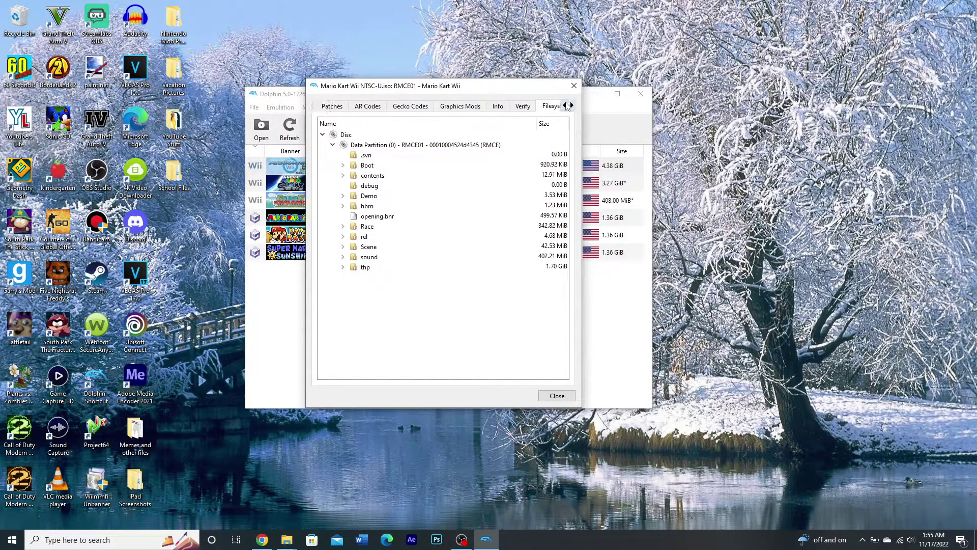
click(565, 105)
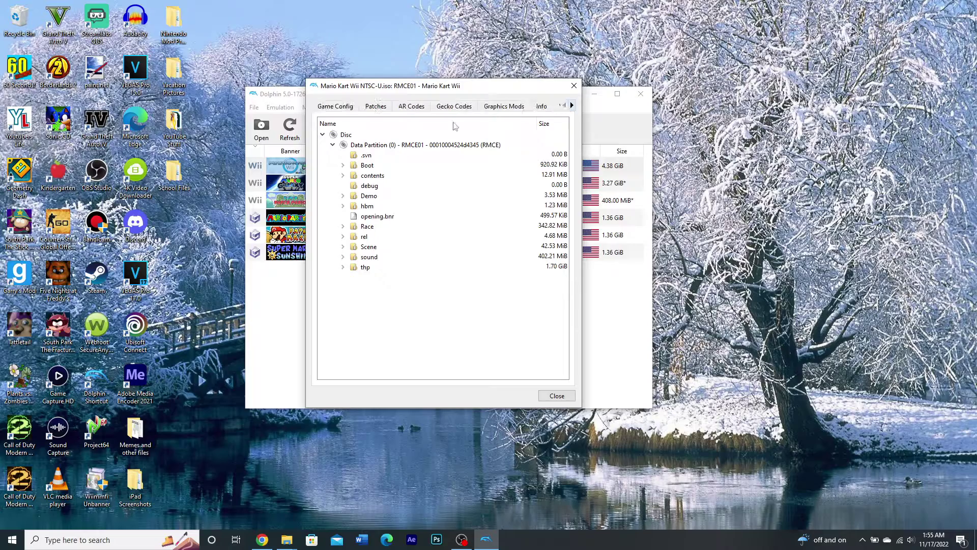
click(557, 395)
- Reopen the properties, check the Disc root's options without extracting, then close and minimize Dolphin
right_click(351, 167)
click(356, 171)
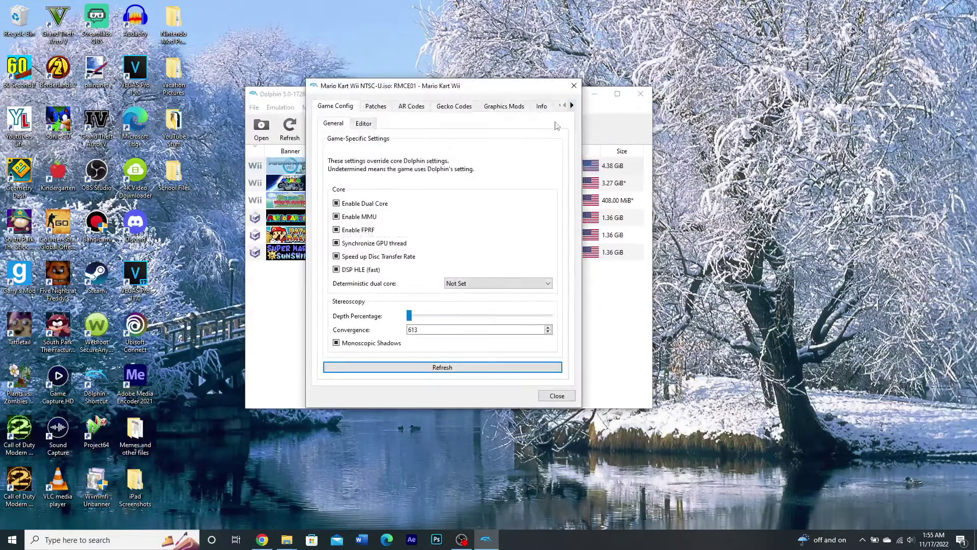
click(572, 106)
click(572, 105)
click(540, 106)
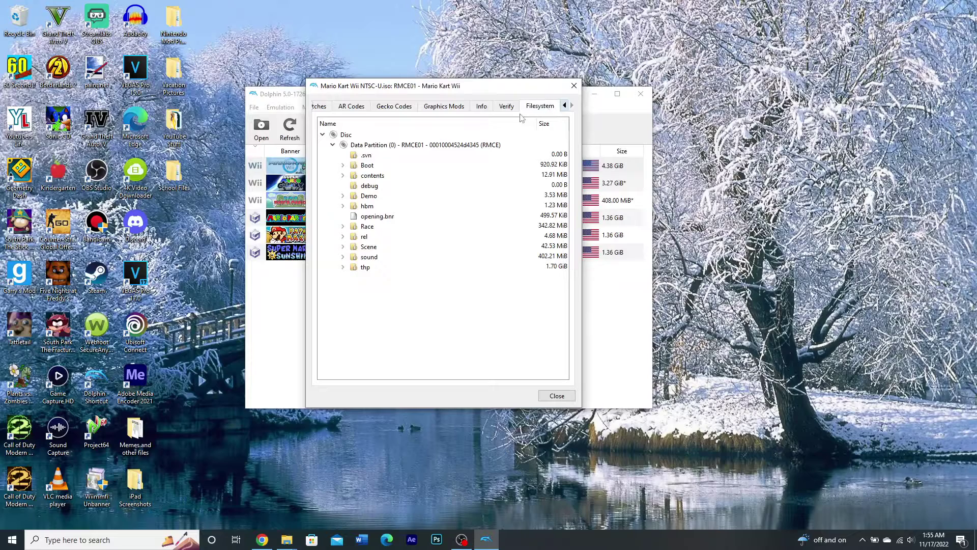
click(364, 136)
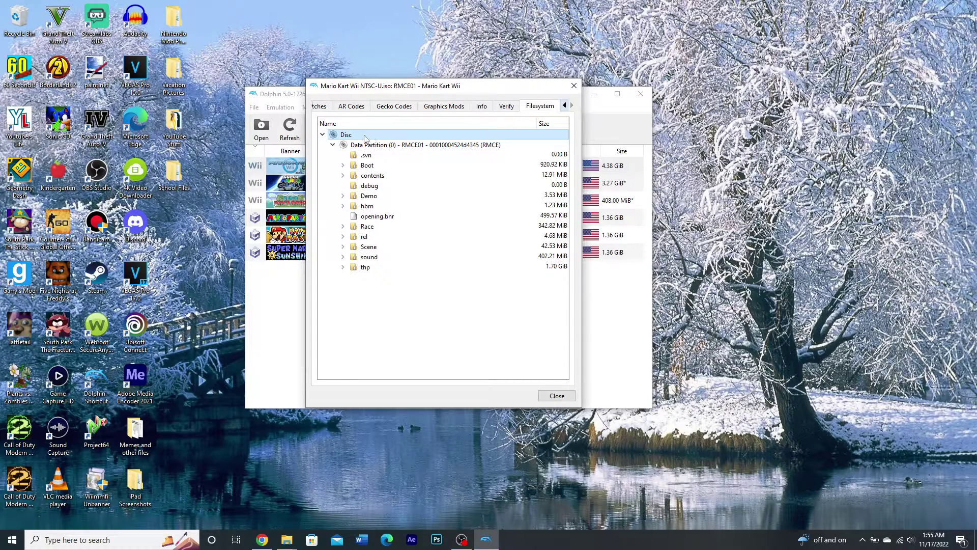
right_click(363, 136)
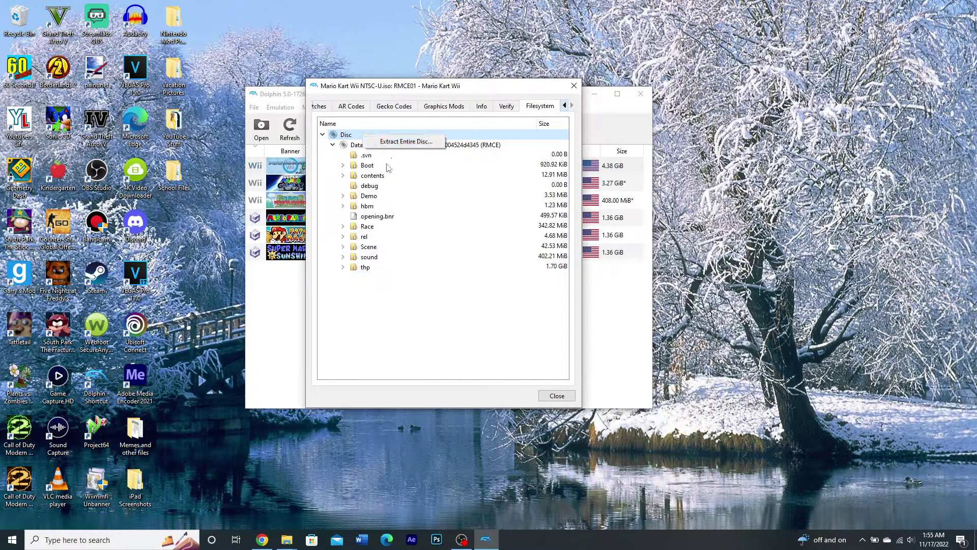
click(363, 331)
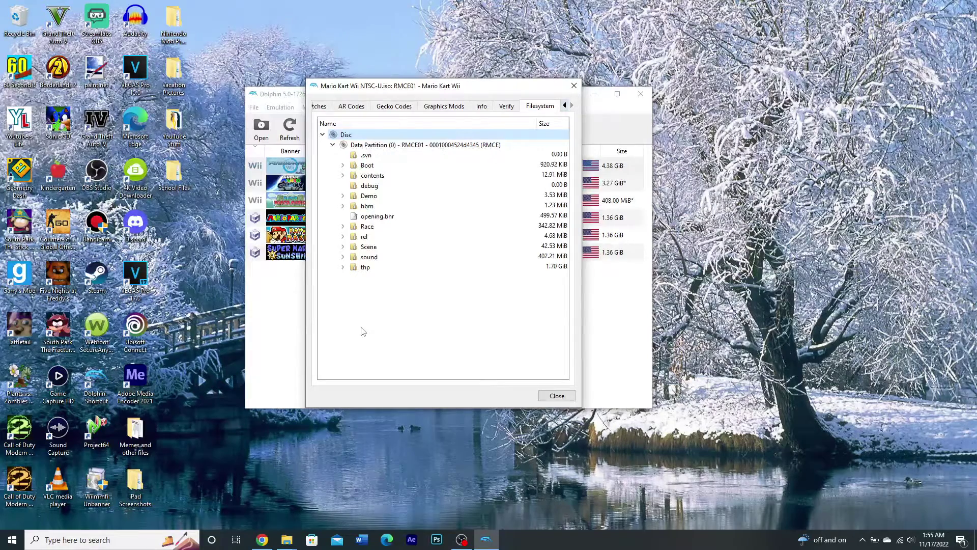
click(556, 396)
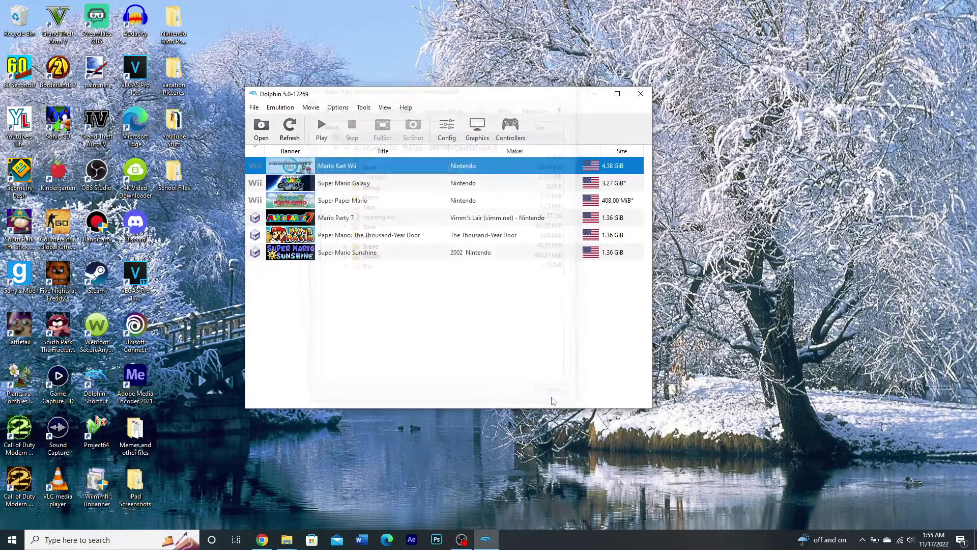
click(594, 93)
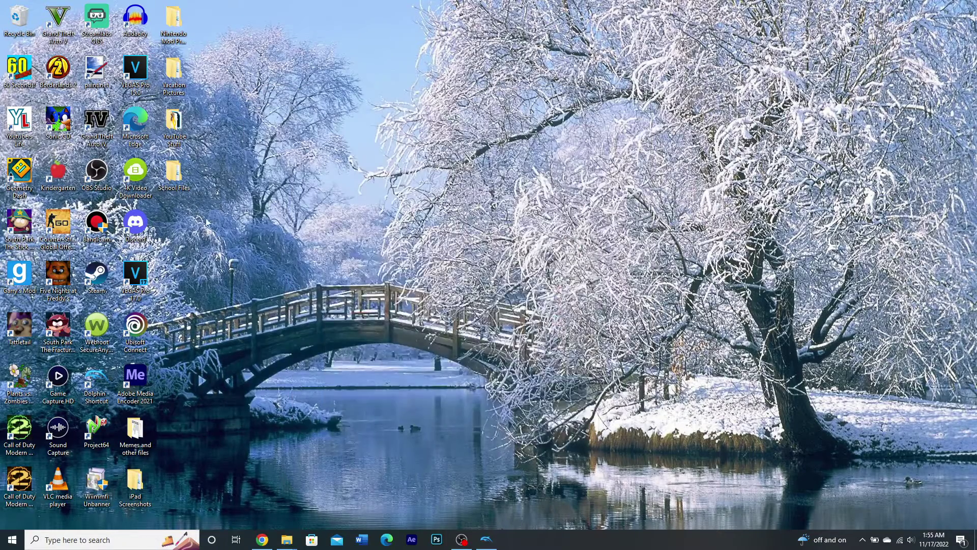
- Confirm MKWii Extract inside Nintendo Mod Programs holds a DATA folder, then close that window
double_click(183, 36)
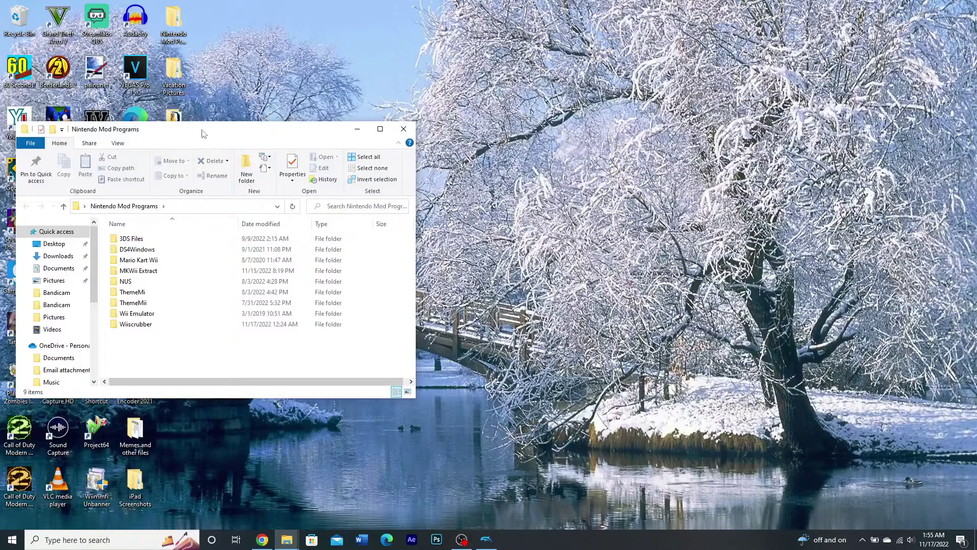
drag(202, 131, 447, 103)
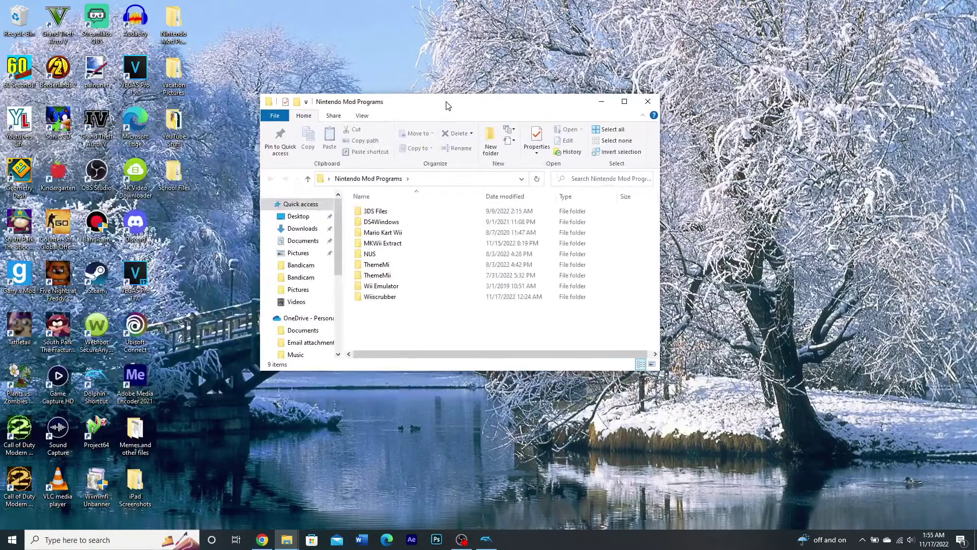
double_click(402, 244)
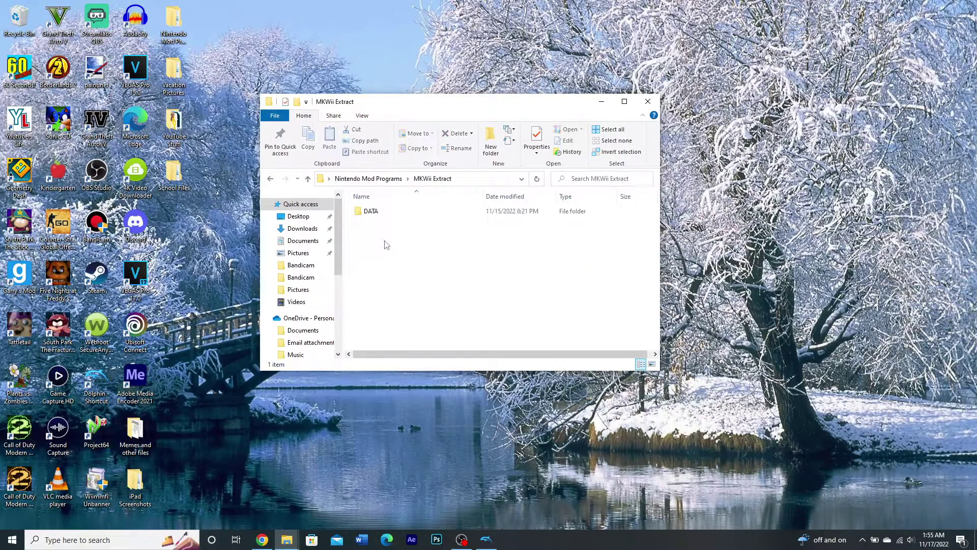
click(274, 180)
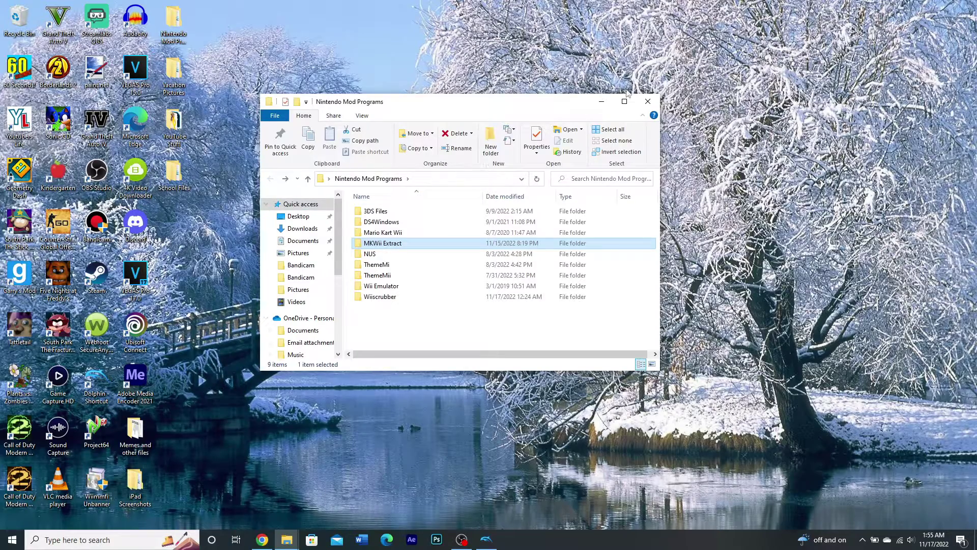
click(643, 103)
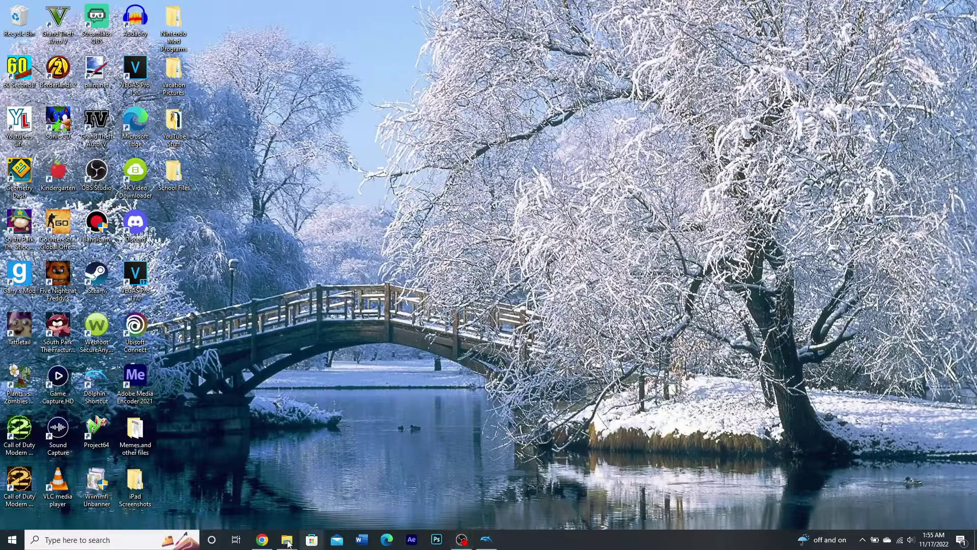
click(262, 541)
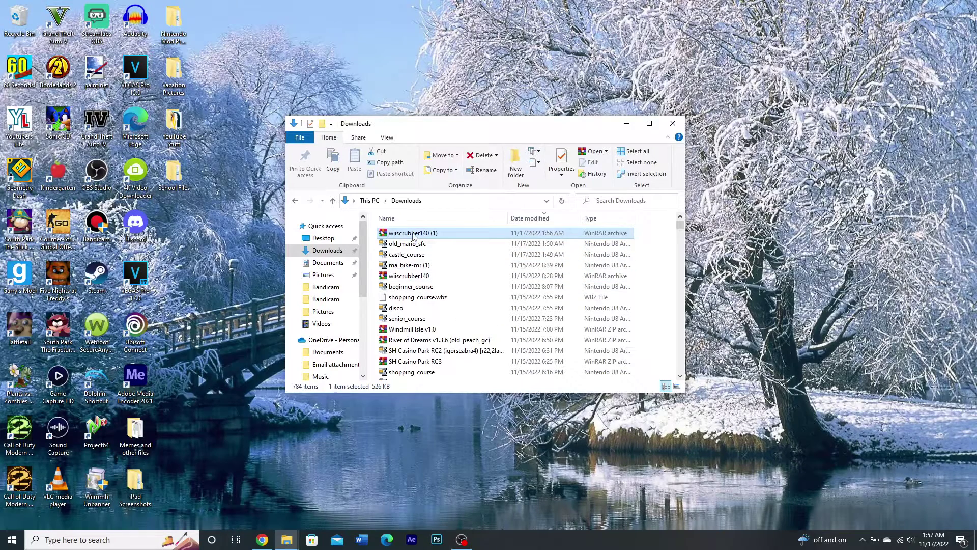
- Move the wiiscrubber140 (1) archive from Downloads into Nintendo Mod Programs
right_click(413, 235)
click(401, 240)
key(F2)
drag(426, 134, 494, 131)
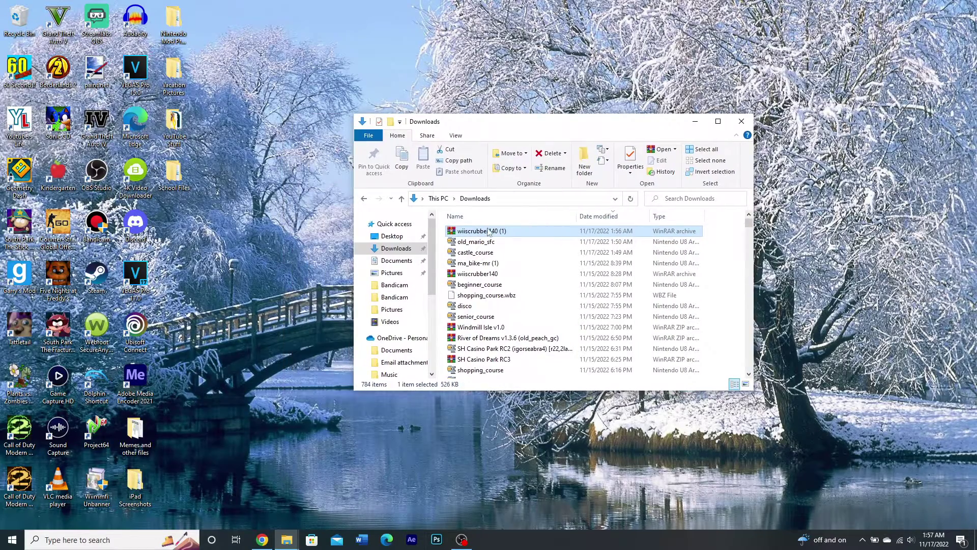
drag(490, 234, 177, 36)
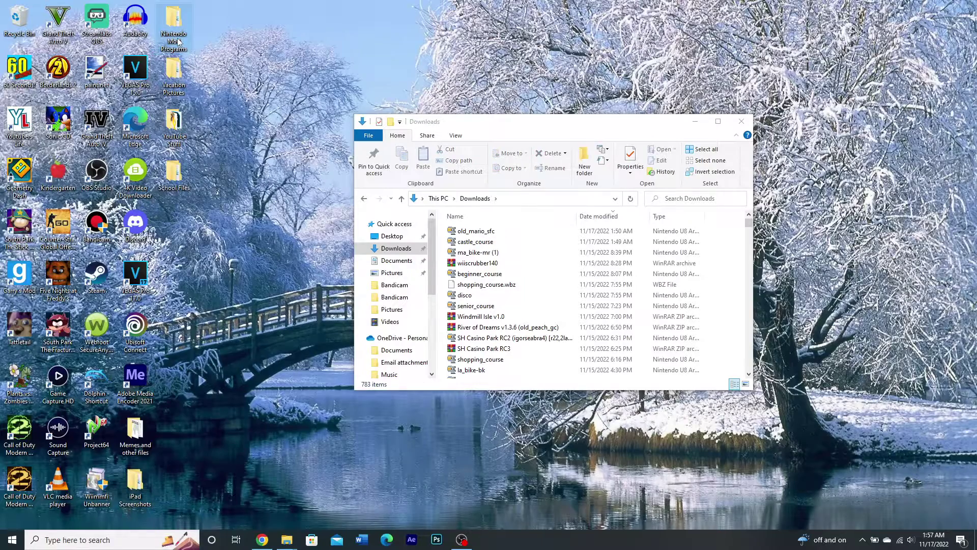
double_click(178, 41)
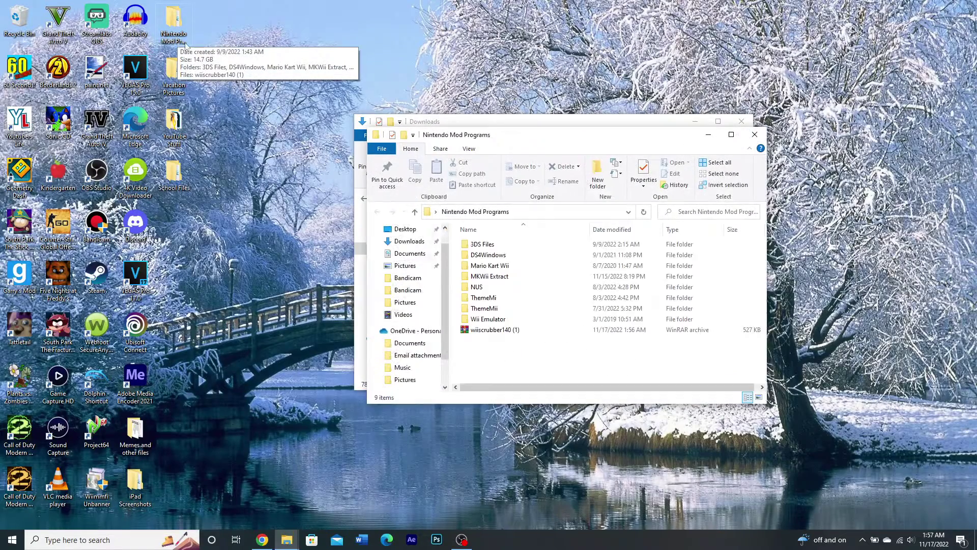
- Create a new folder named Wiiscrubber in Nintendo Mod Programs
click(515, 331)
right_click(496, 341)
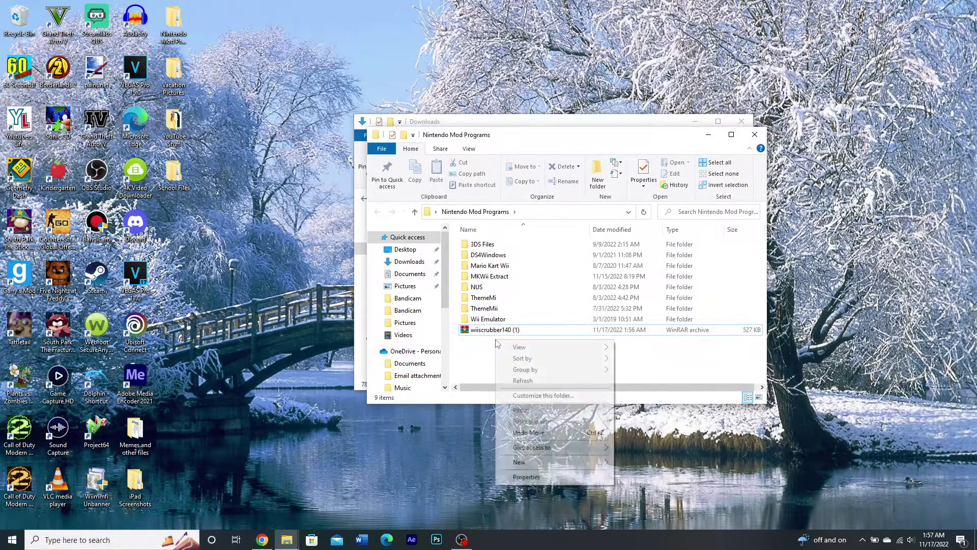
mouse_move(532, 464)
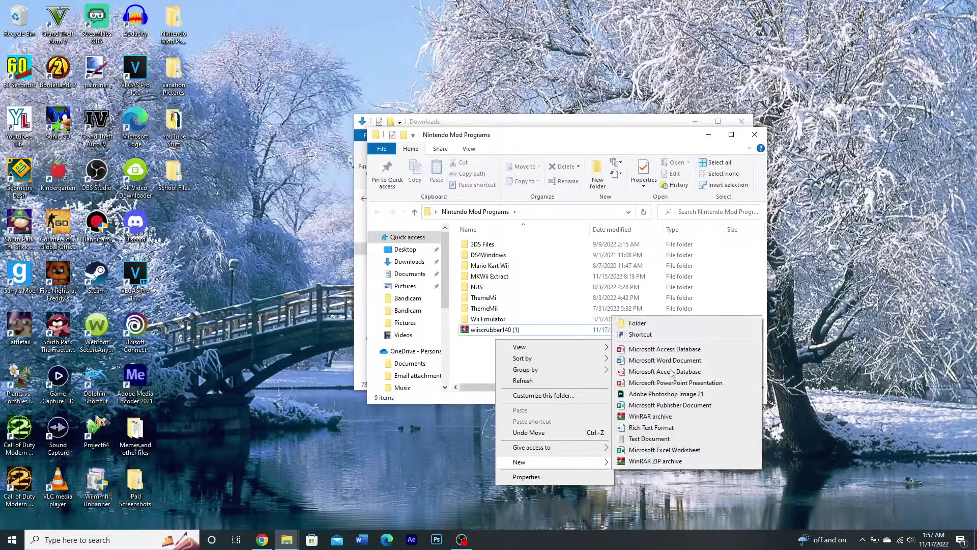
click(651, 322)
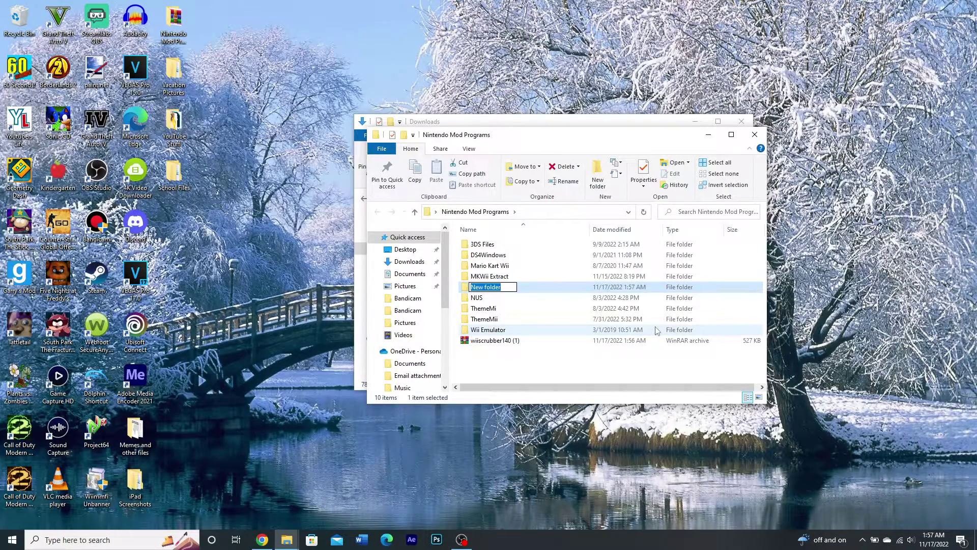
text(Wiiscrubber)
key(Return)
- Put the wiiscrubber140 (1) archive into the Wiiscrubber folder and open it
double_click(497, 341)
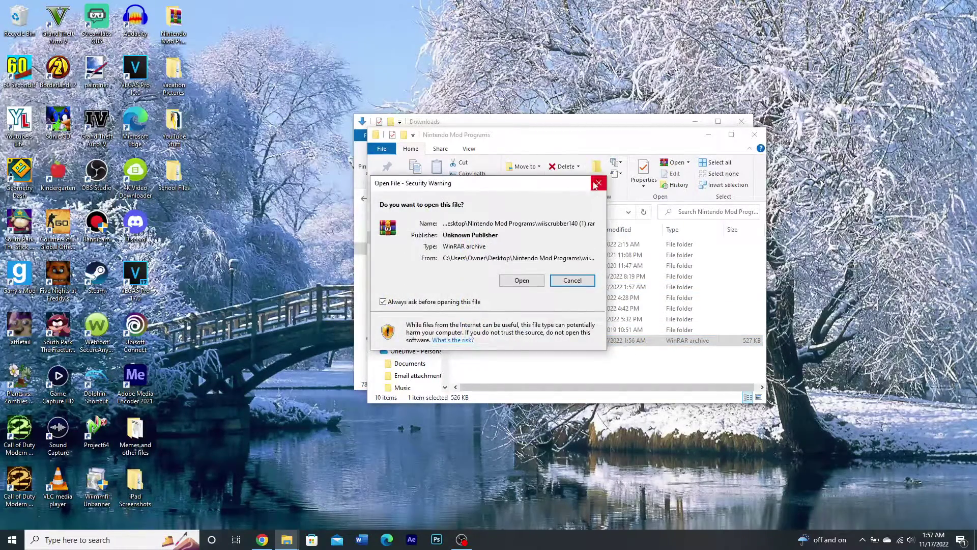
click(572, 280)
drag(496, 340, 512, 288)
double_click(511, 288)
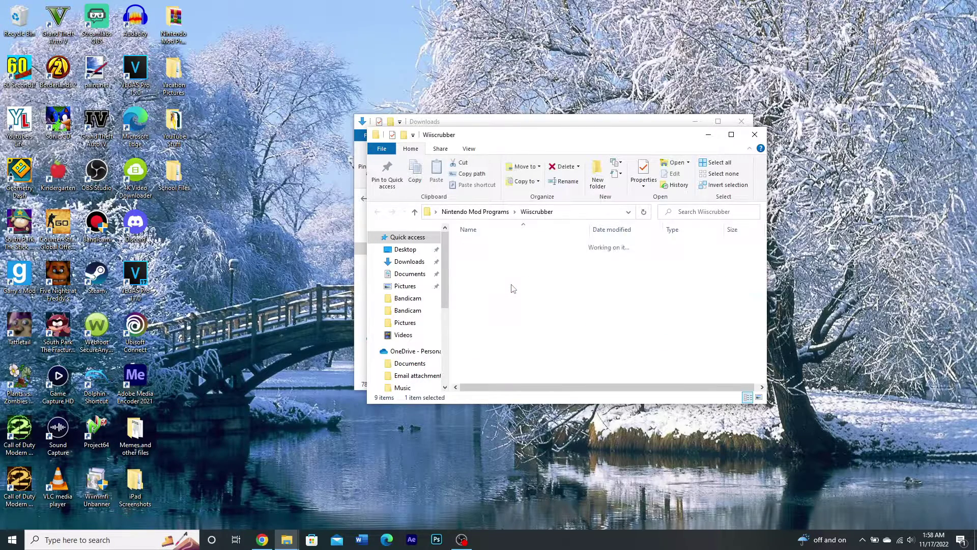
- Extract the Wiiscrubber140 archive here, unpacking WIIScrubber, FAQ, ReadMeFirst and unscrubbing
click(503, 245)
right_click(503, 245)
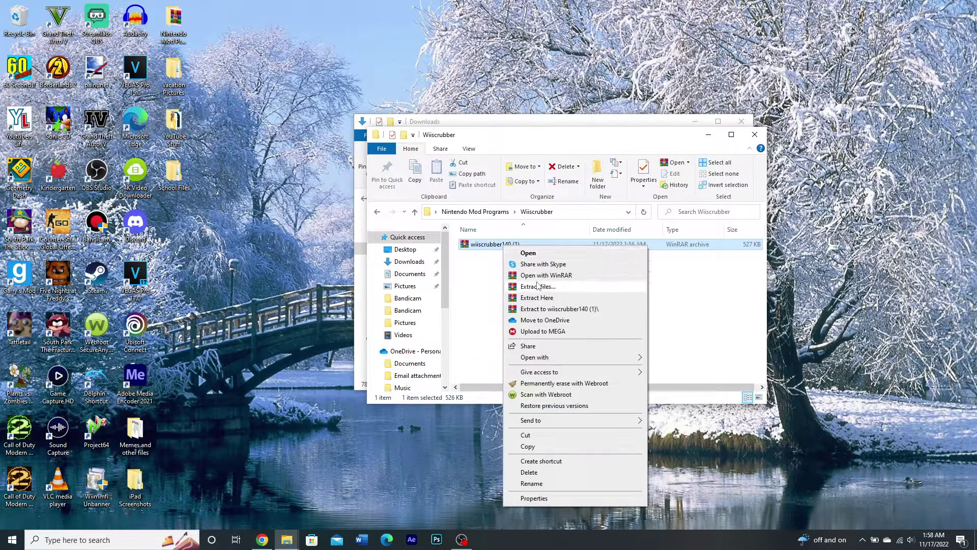
click(543, 297)
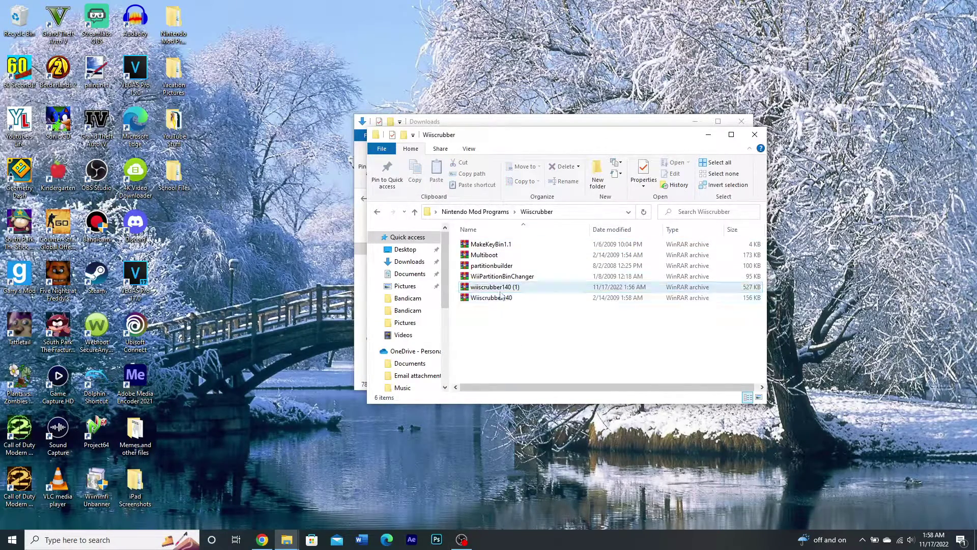
click(502, 299)
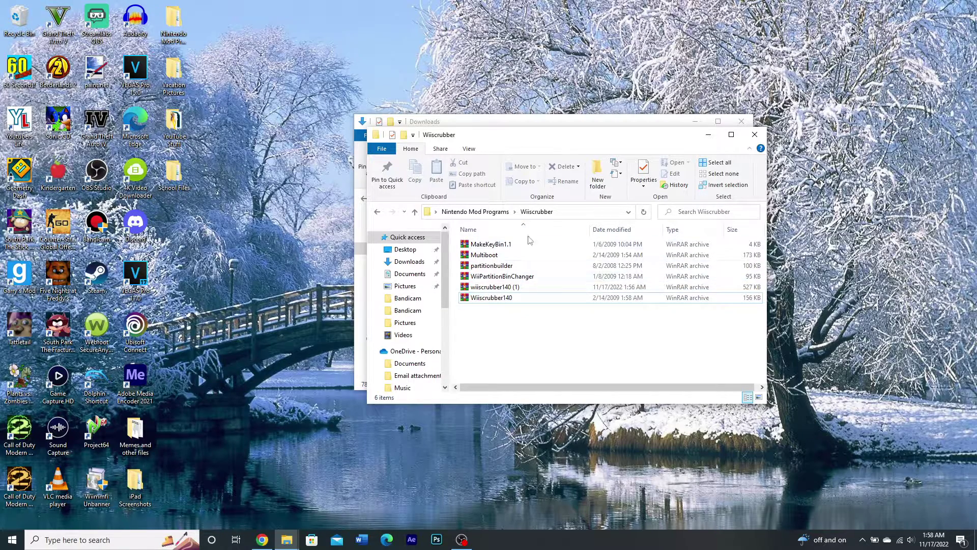
right_click(507, 285)
click(496, 300)
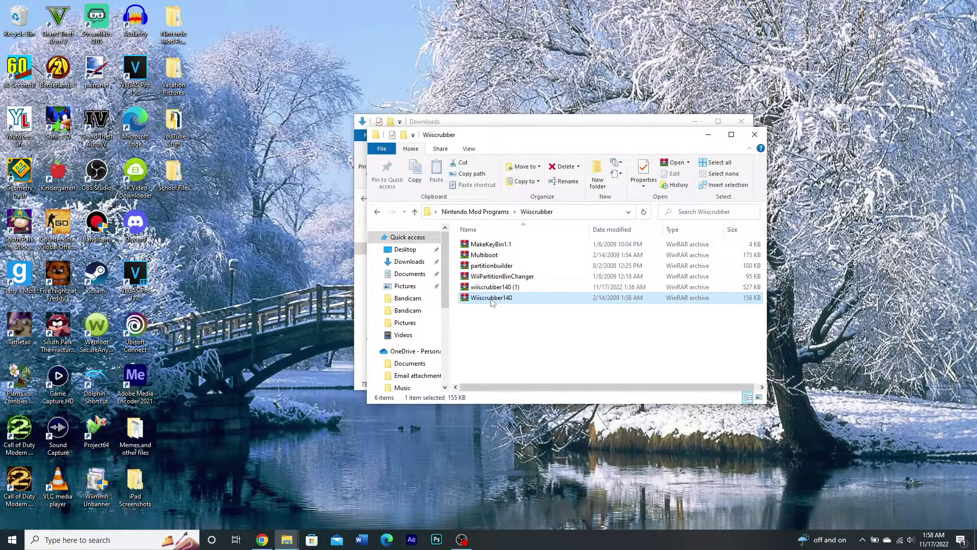
right_click(492, 301)
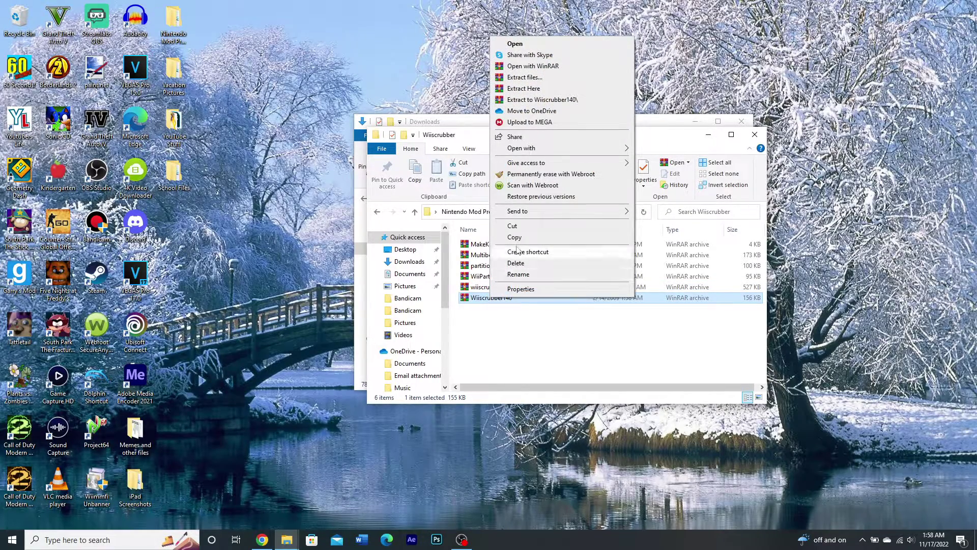
click(536, 89)
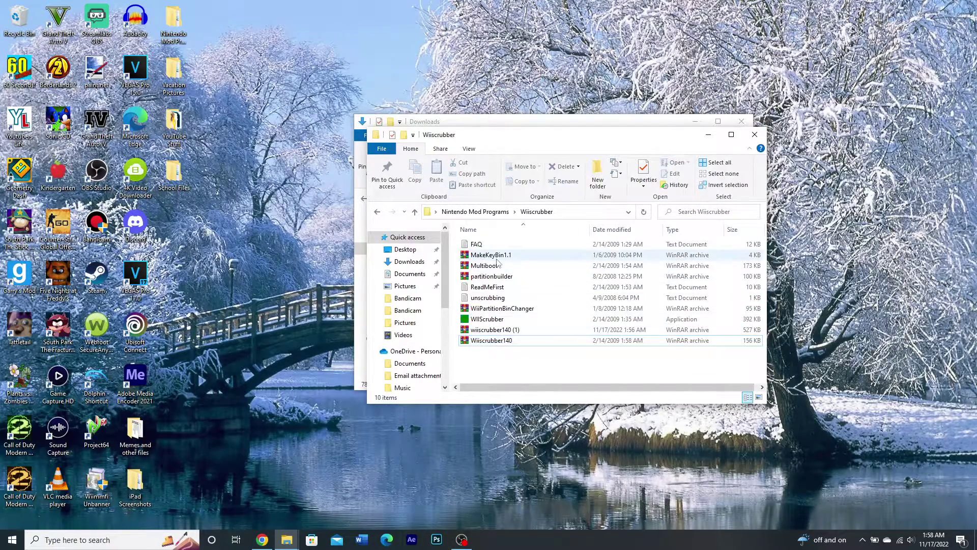
- Extract the MakeKeyBin1.1 archive with WinRAR into the same folder
click(498, 259)
right_click(498, 259)
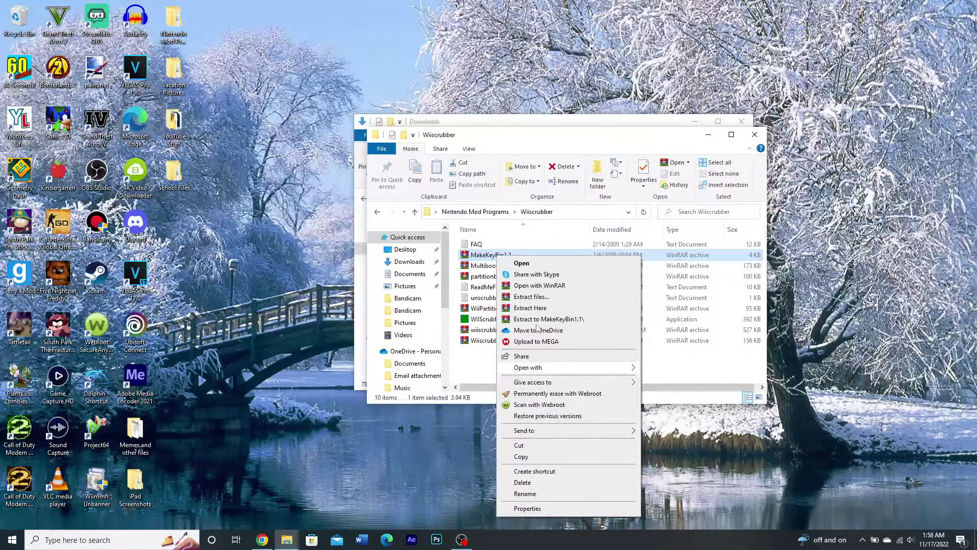
click(537, 319)
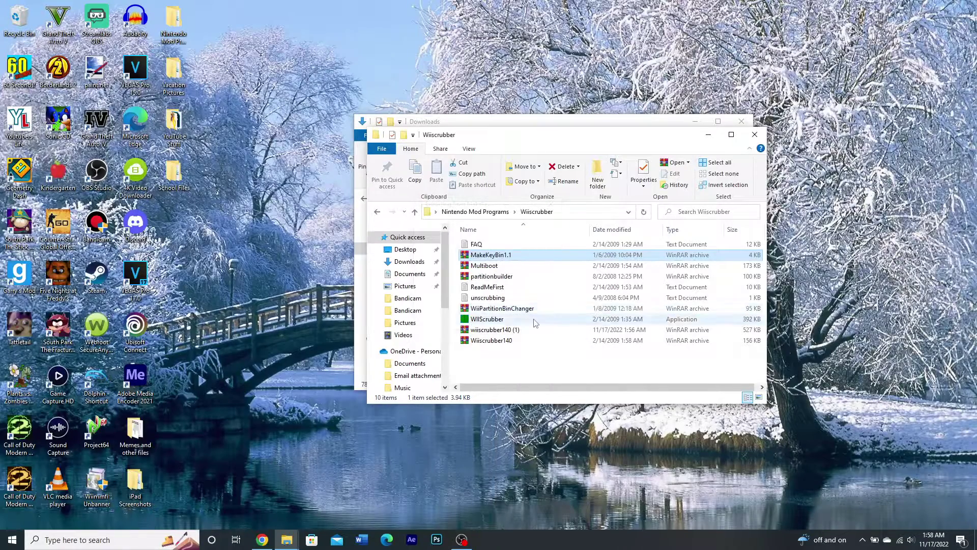
- Run WIIScrubber, dismiss its missing key.bin error, and exit it
click(496, 258)
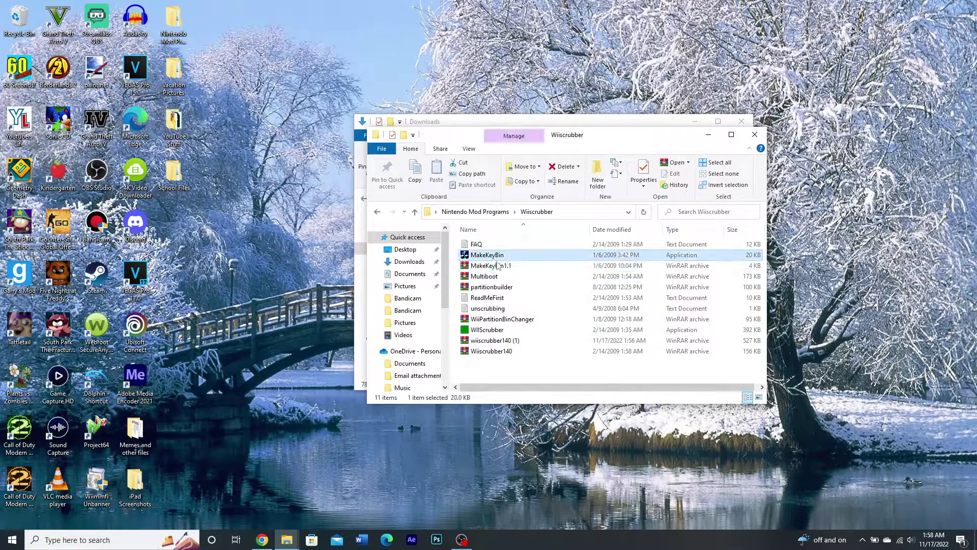
key(w)
key(w)
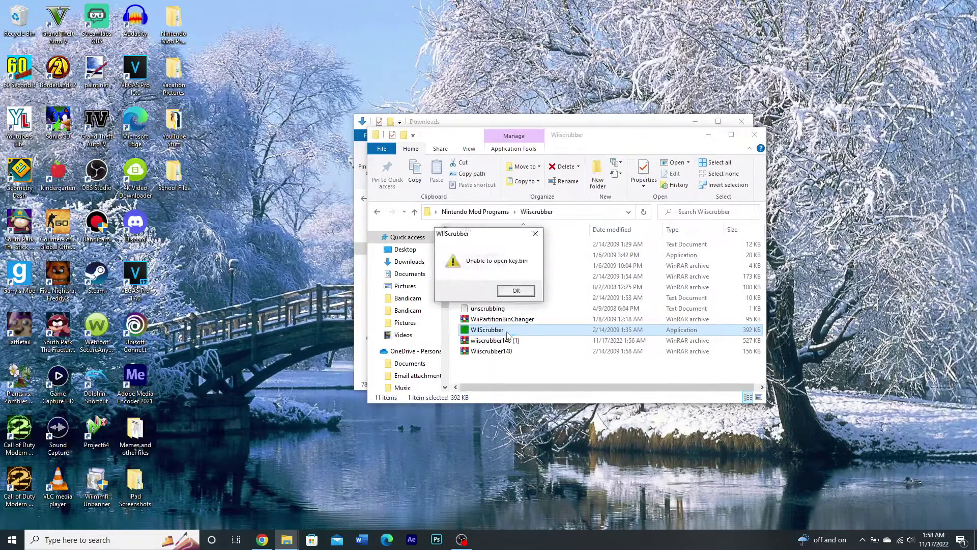
click(508, 293)
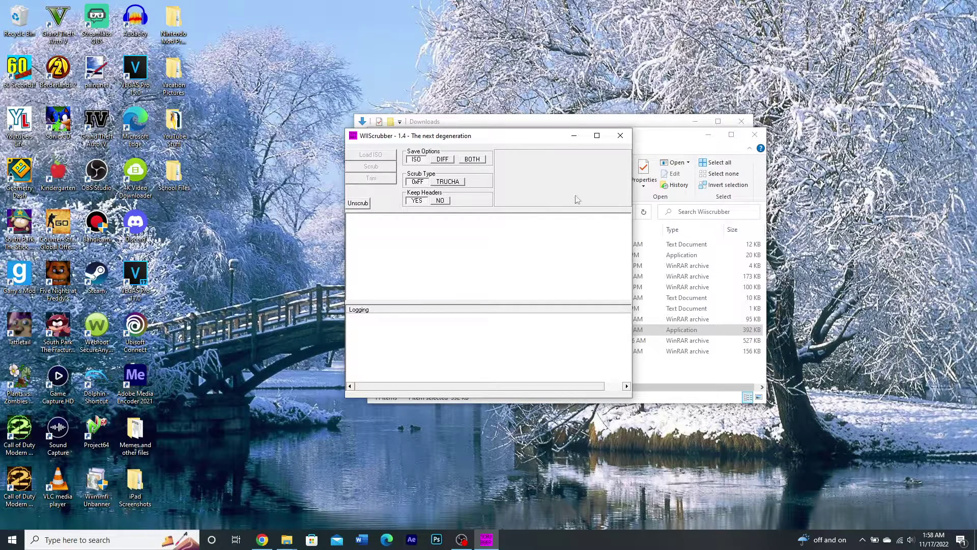
click(621, 135)
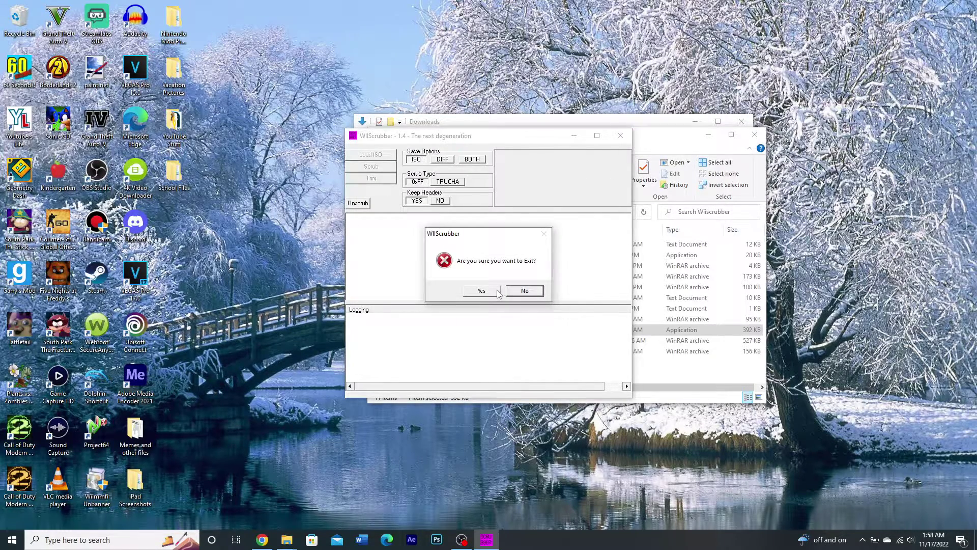
click(497, 291)
- Generate key.bin and kkey.bin in MakeKeyBin from the value 42, then exit
double_click(496, 255)
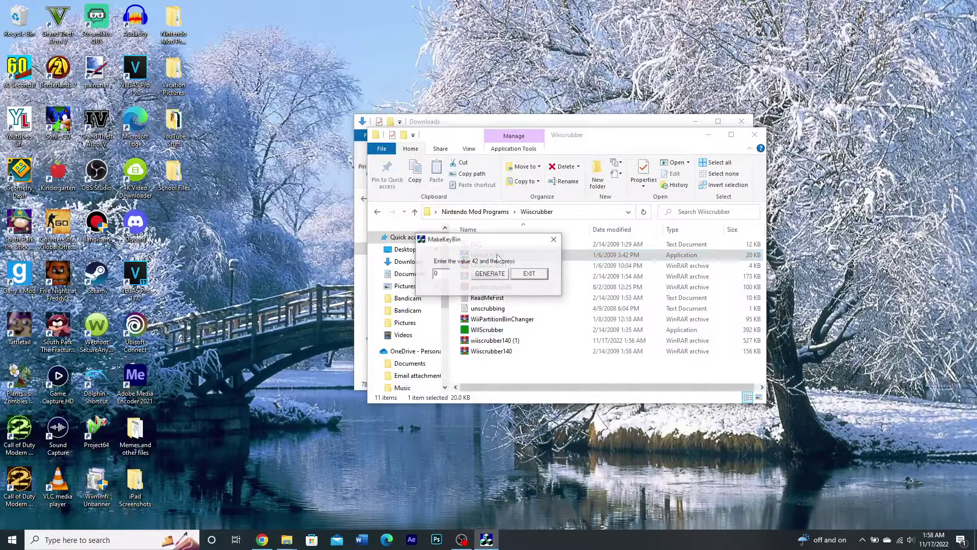
double_click(448, 275)
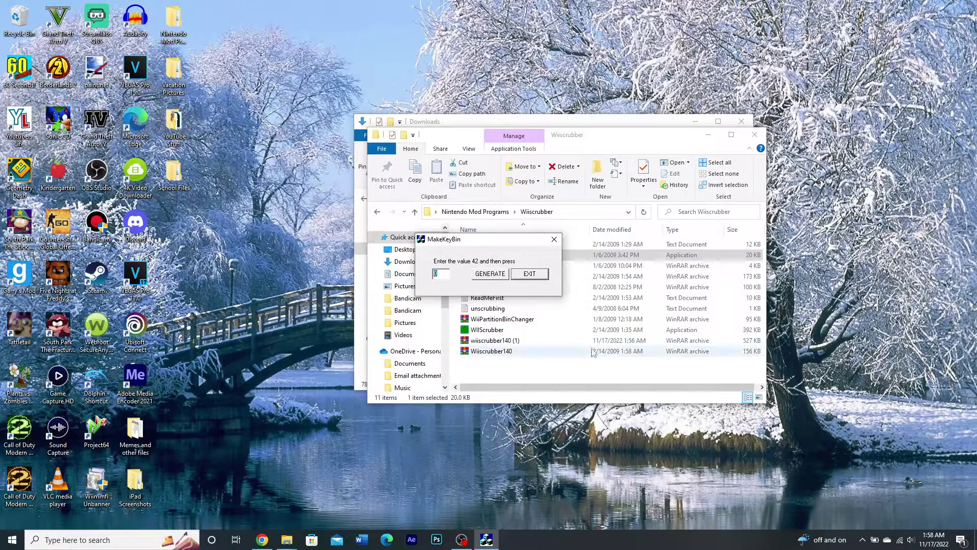
text(42)
click(490, 273)
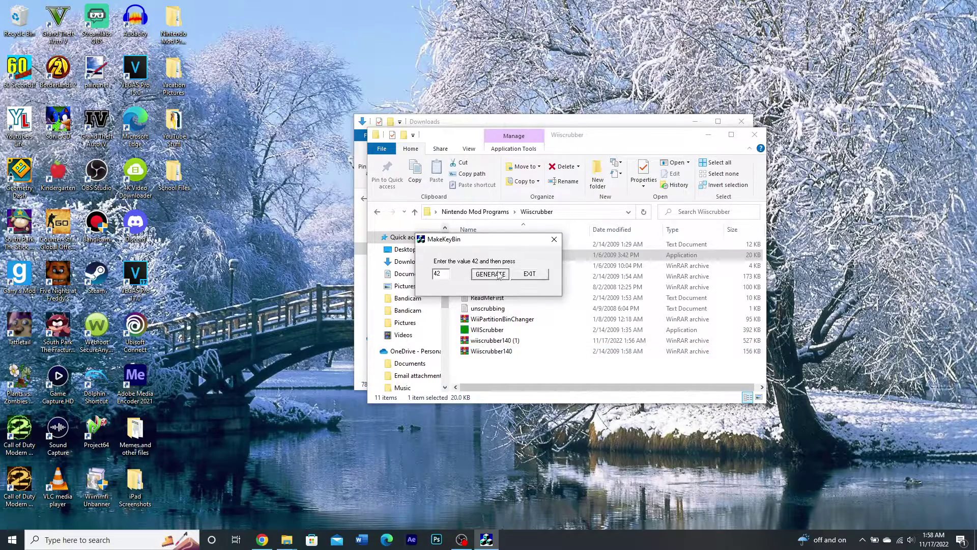
click(533, 291)
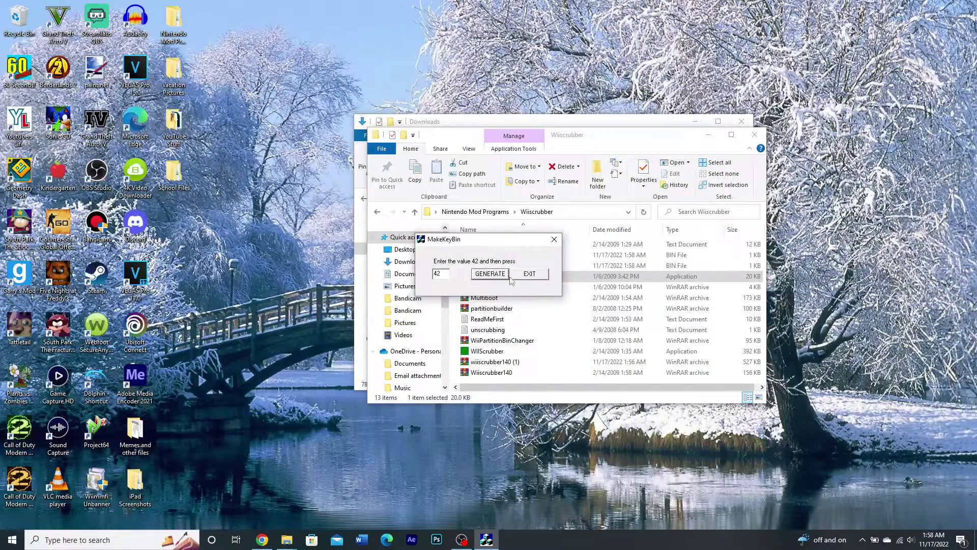
click(529, 275)
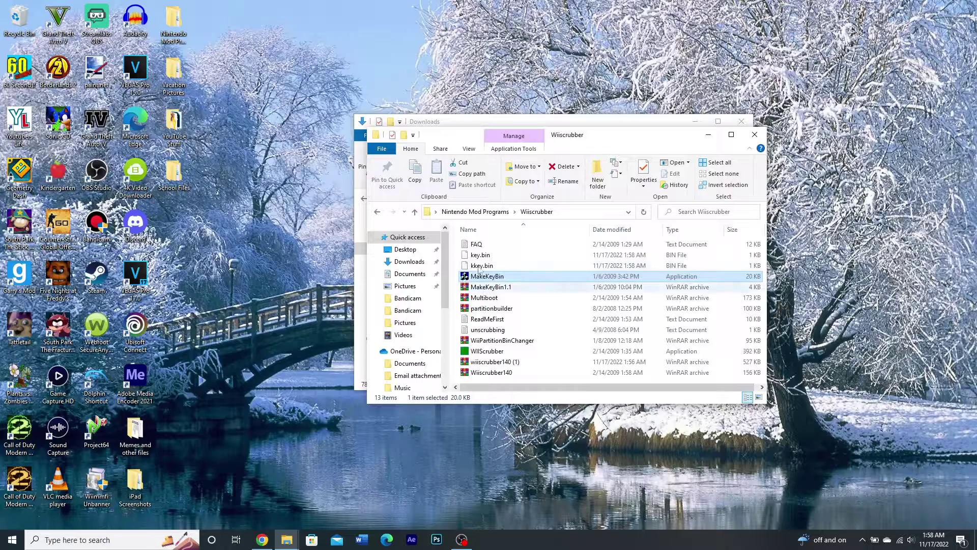
- Load Mario Kart Wii NTSC-U from Nintendo Mod Programs > Mario Kart Wii into WIIScrubber
double_click(509, 351)
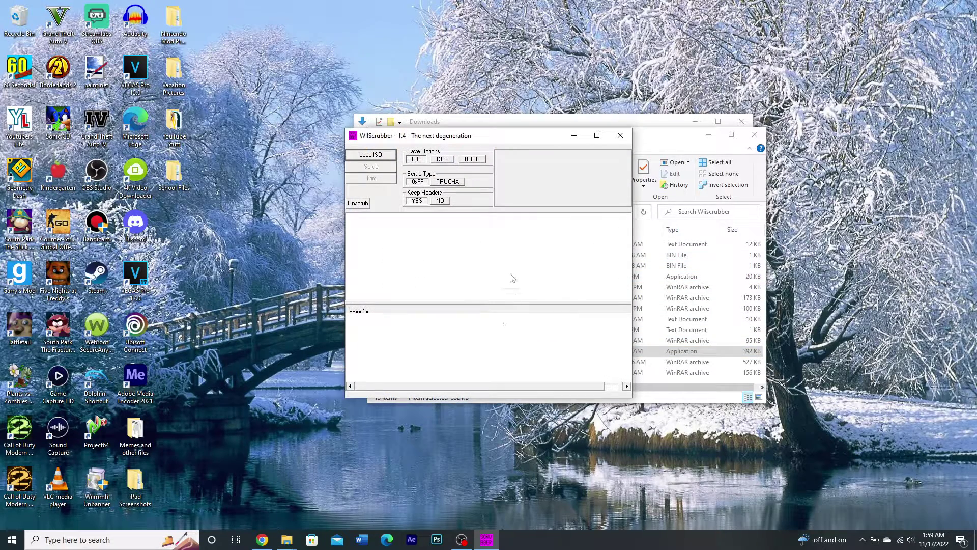
click(380, 158)
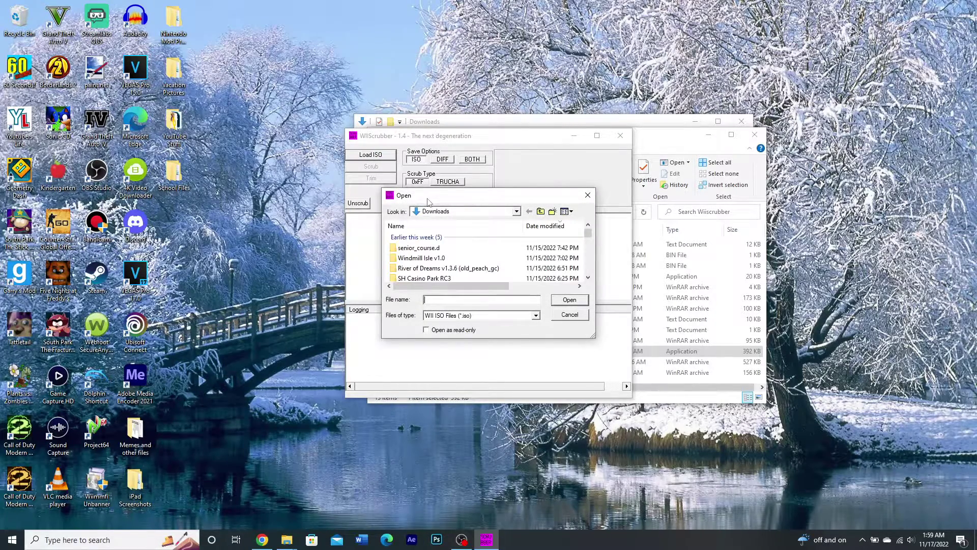
drag(428, 201, 454, 202)
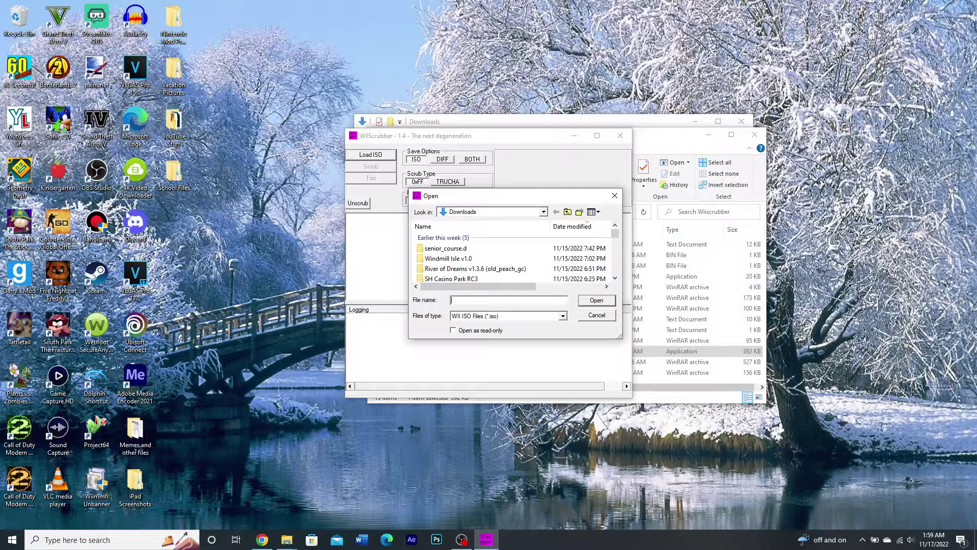
scroll(509, 262, down, 1)
scroll(509, 262, up, 1)
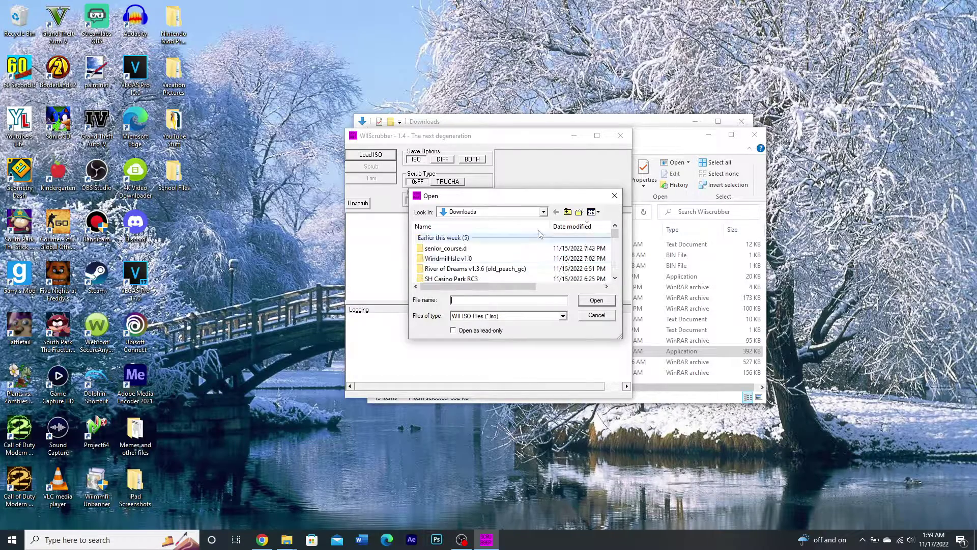
click(544, 213)
click(544, 212)
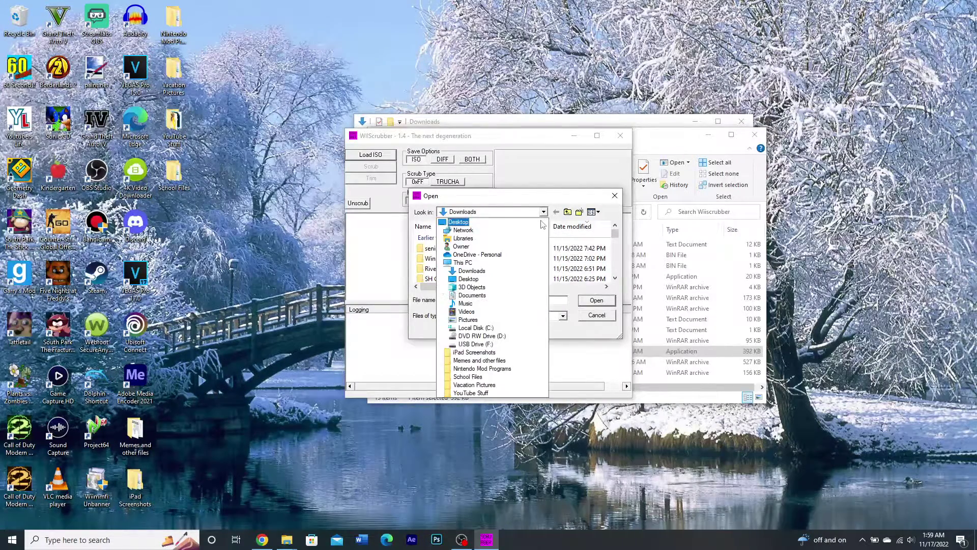
click(479, 368)
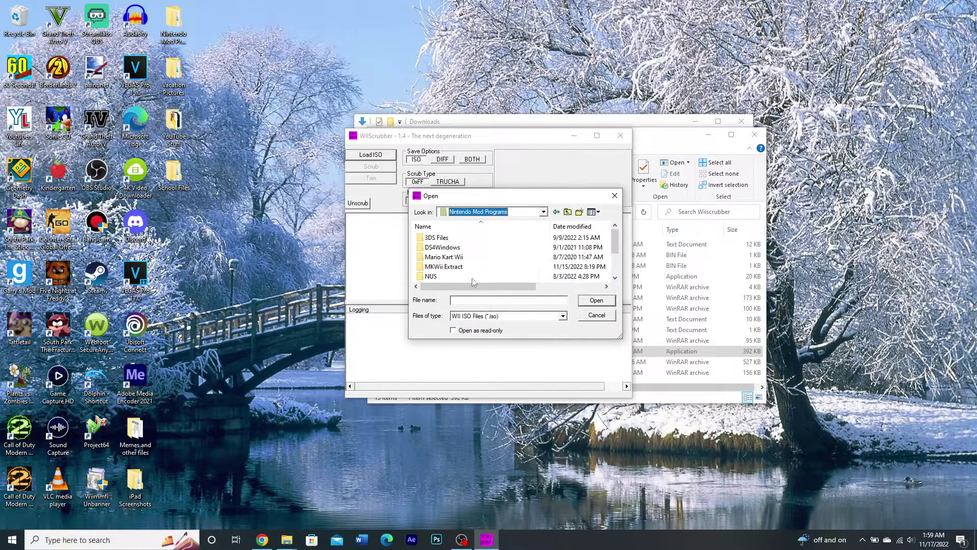
double_click(474, 260)
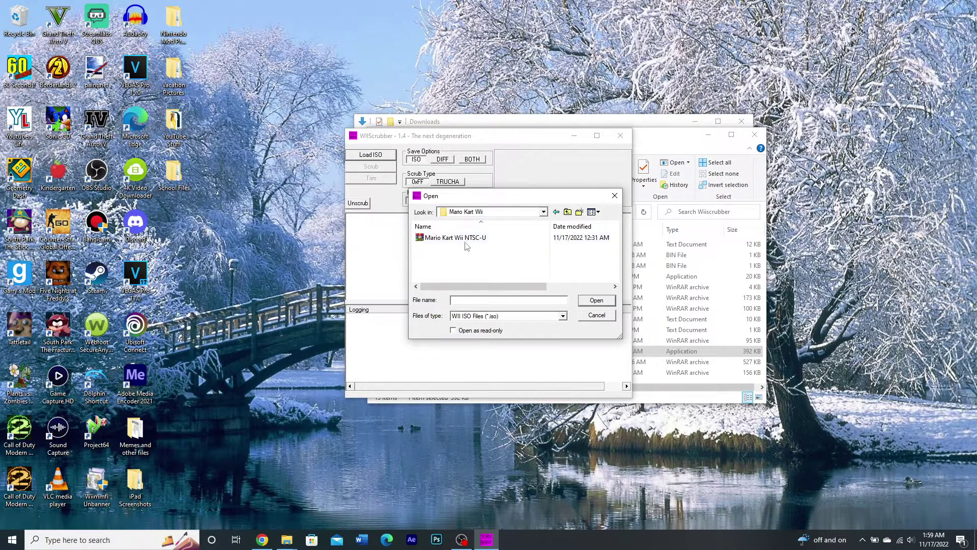
click(467, 237)
click(594, 301)
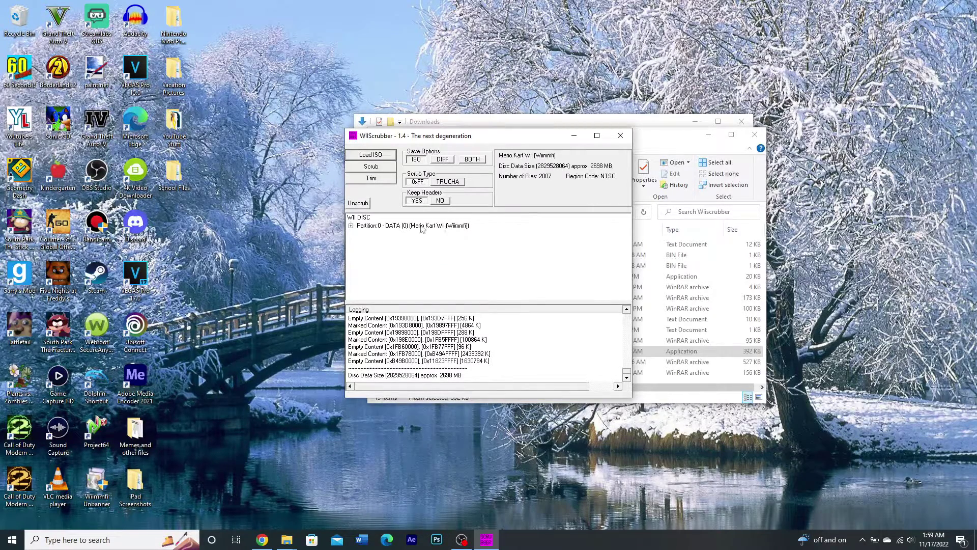
- Expand DATA > Race > Course to list the old_*.szs tracks, then shift WiiScrubber left
click(351, 226)
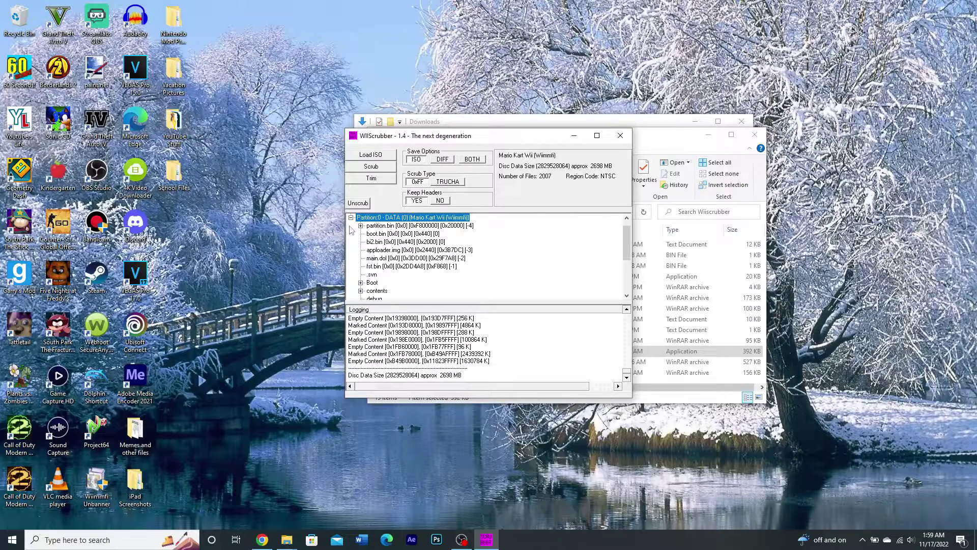
drag(626, 252, 629, 283)
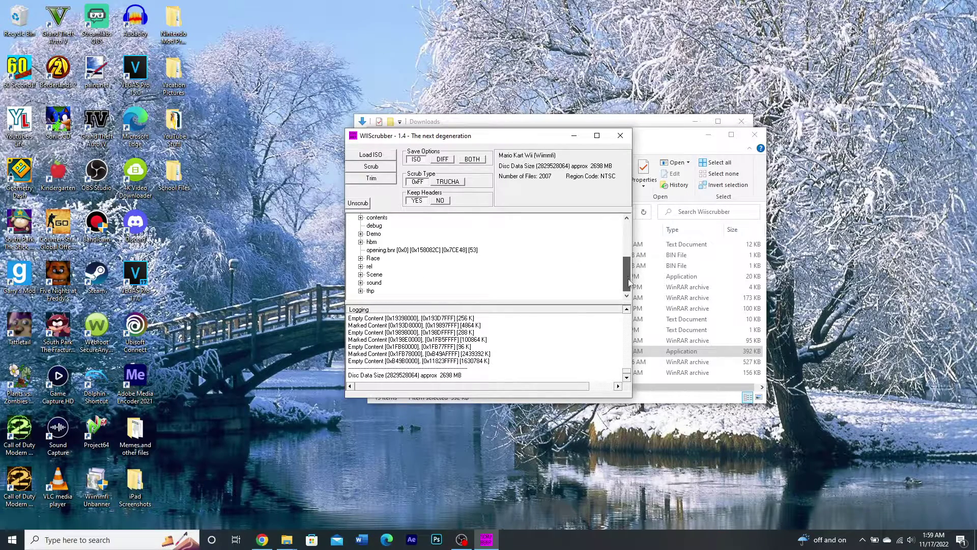
click(361, 259)
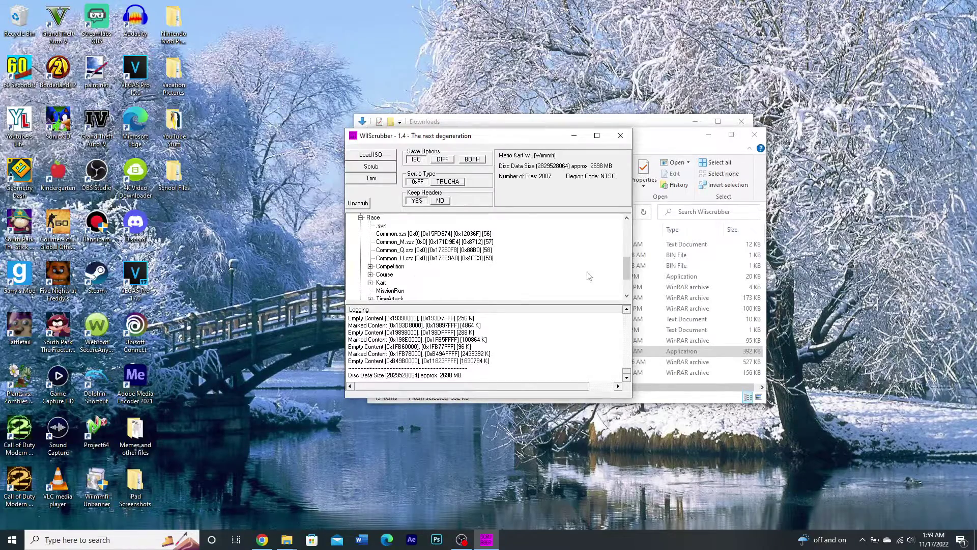
scroll(627, 273, down, 1)
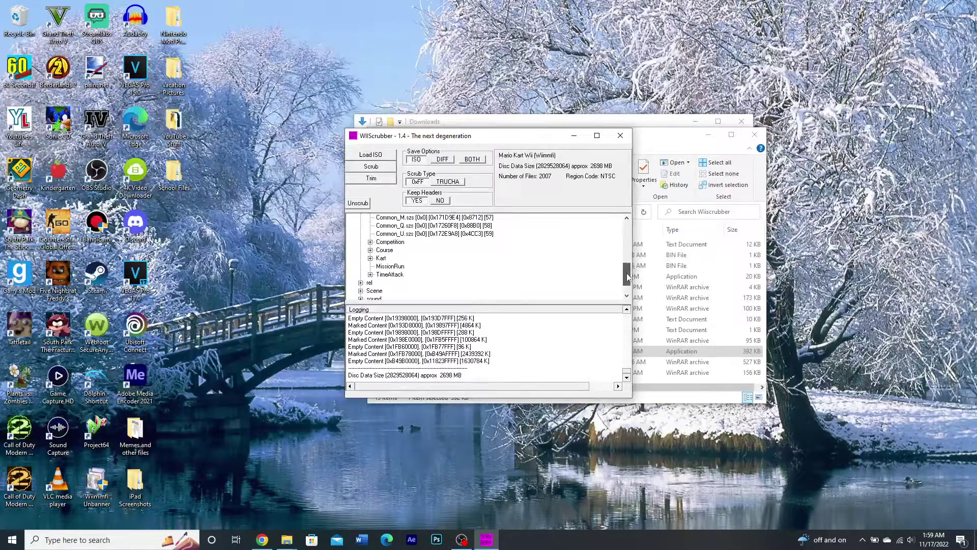
click(370, 250)
scroll(368, 275, down, 5)
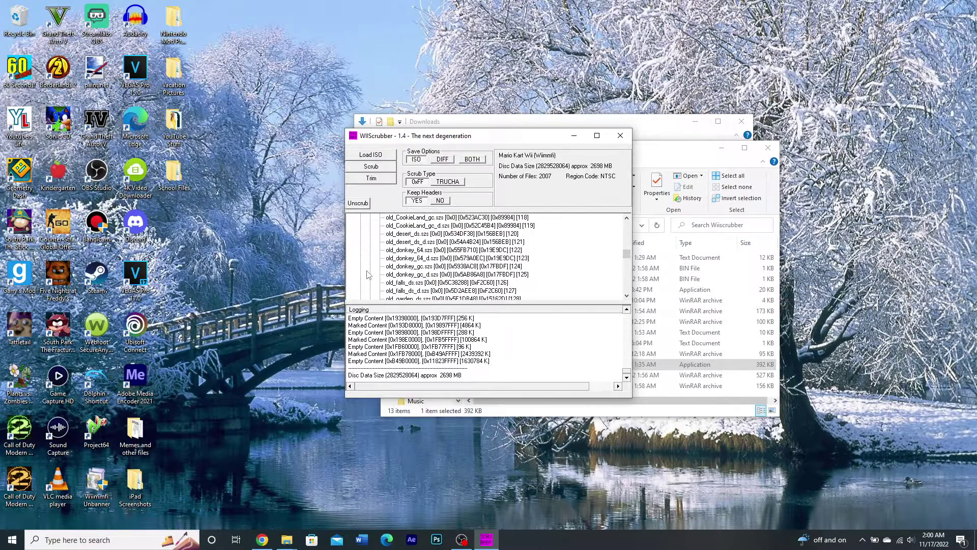
scroll(368, 274, down, 4)
drag(627, 261, 627, 270)
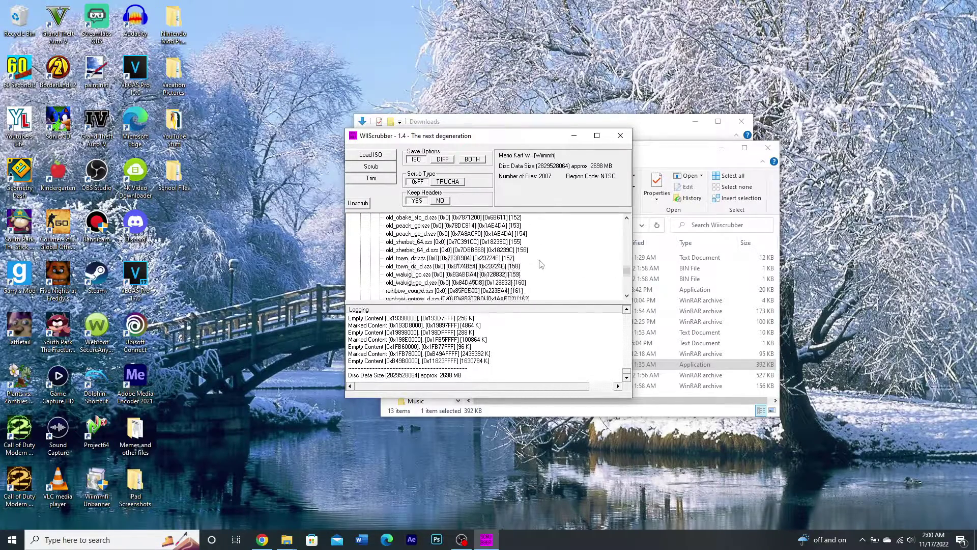
scroll(541, 264, up, 2)
scroll(541, 265, up, 3)
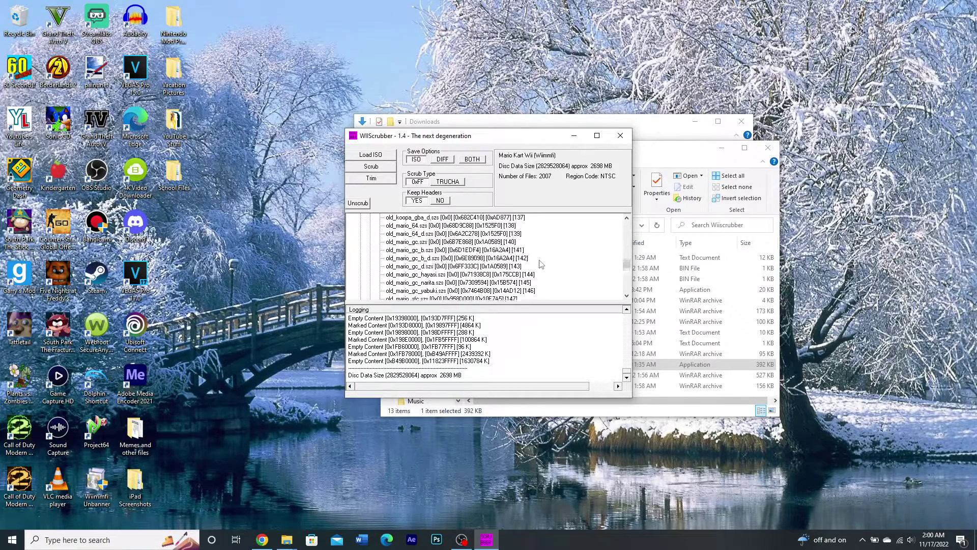
scroll(437, 248, up, 1)
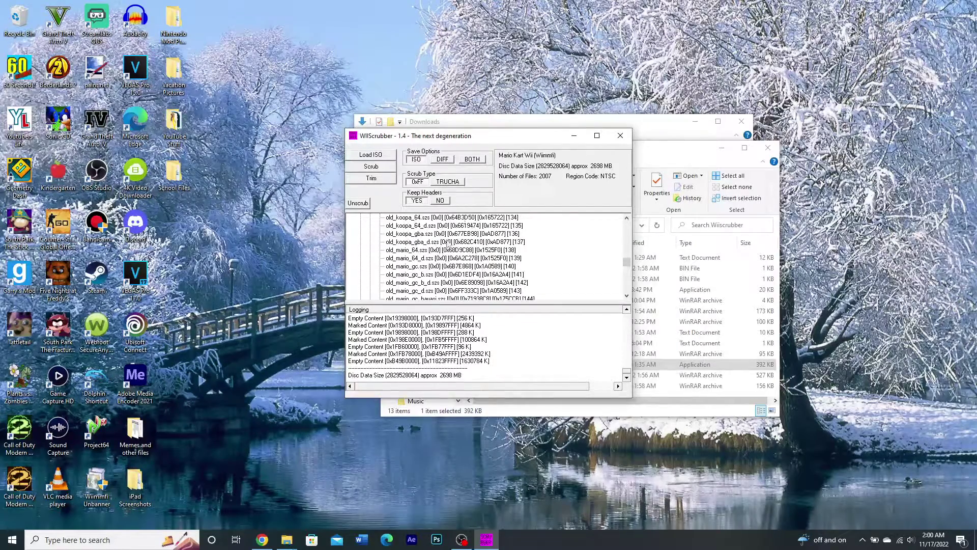
drag(498, 138, 259, 150)
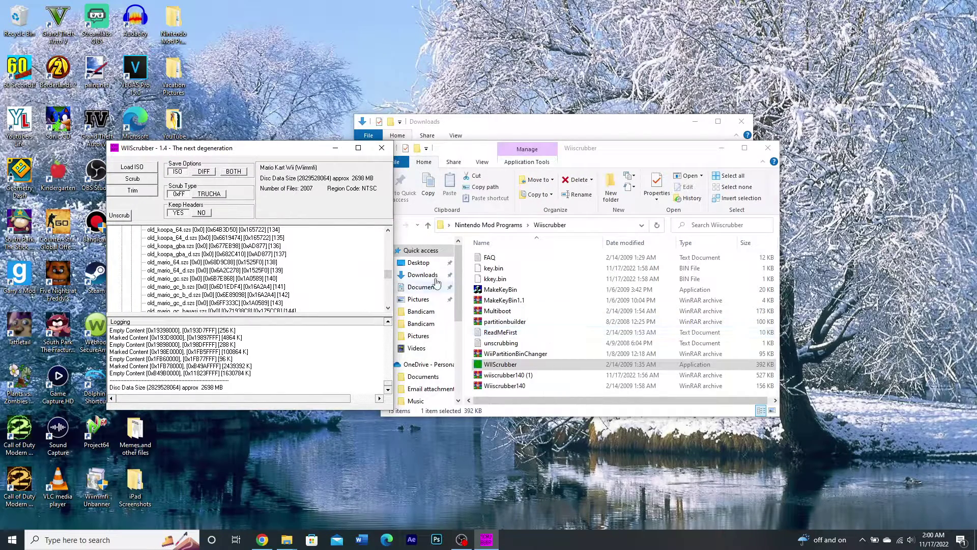
- Select the downloaded old_mario_sfc track in the Downloads folder, moved to the right
click(500, 131)
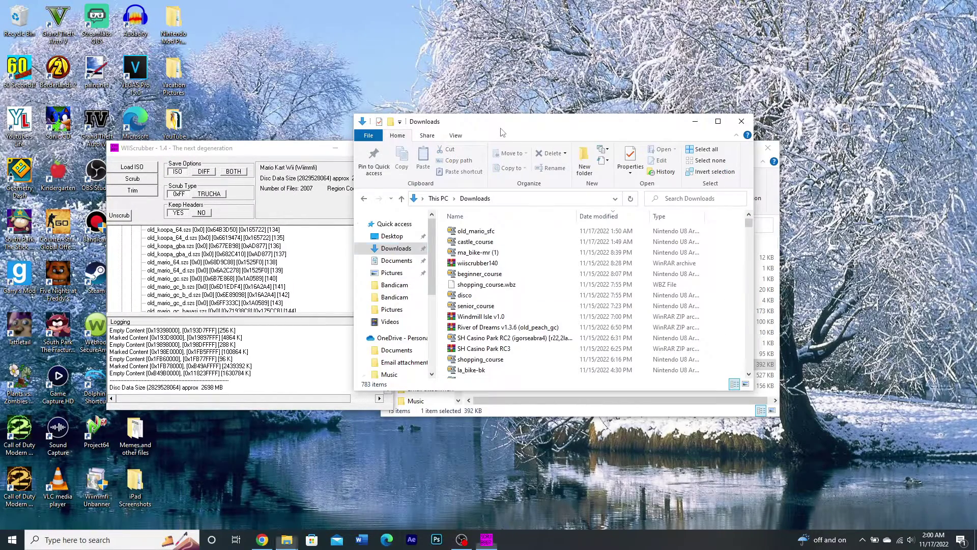
click(481, 233)
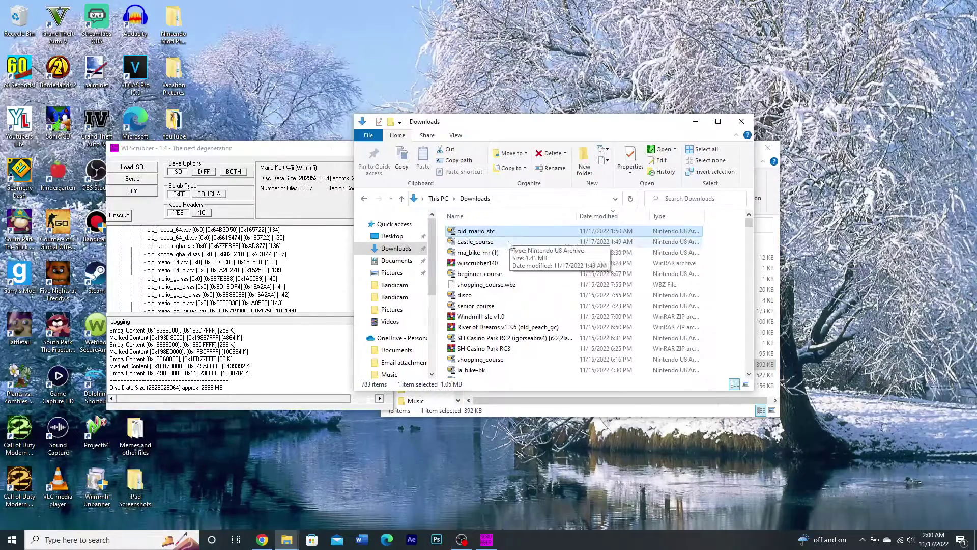
drag(508, 121, 617, 132)
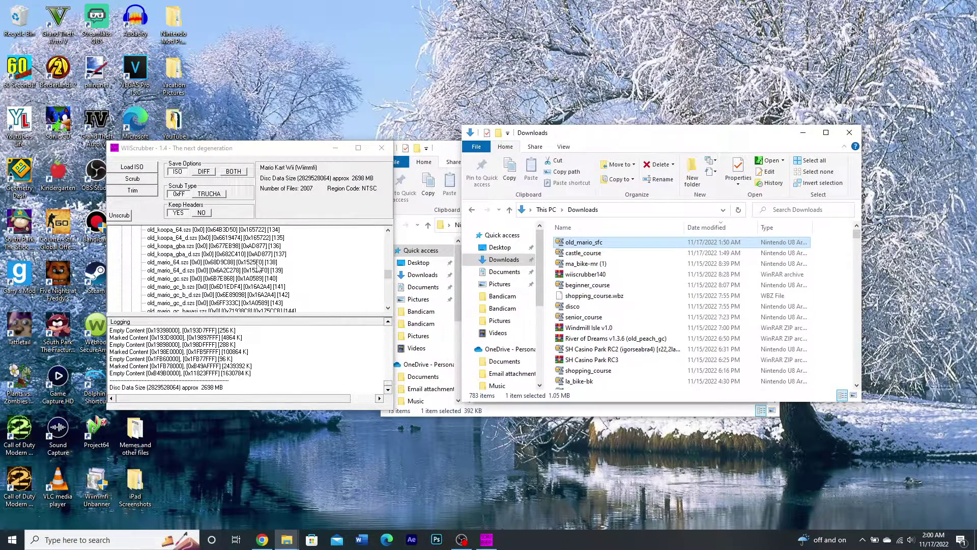
- Scroll WiiScrubber's Course list down and select old_mario_sfc.szs
click(388, 230)
click(388, 230)
click(388, 230)
click(388, 231)
click(388, 231)
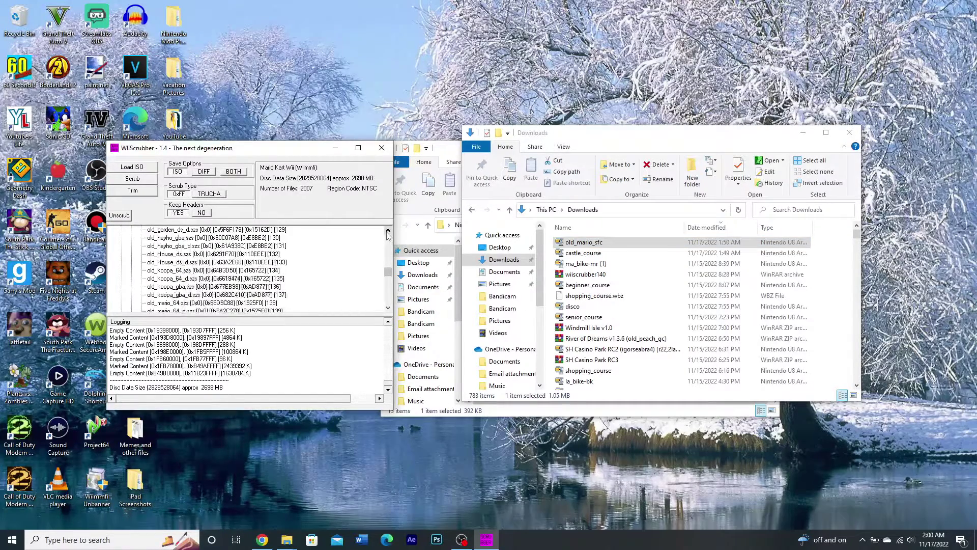
click(388, 231)
click(388, 230)
click(387, 230)
click(388, 231)
click(388, 230)
click(388, 230)
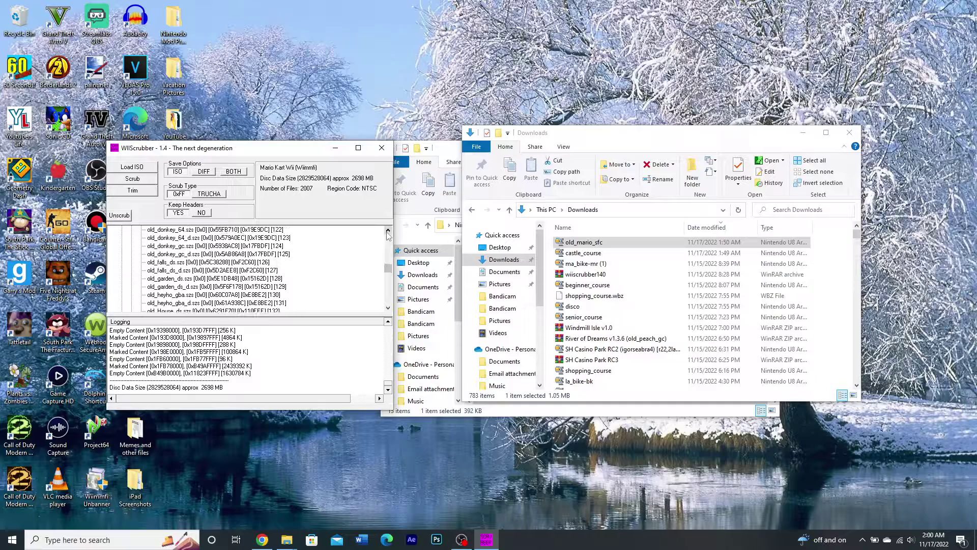
click(387, 308)
click(388, 308)
click(387, 308)
click(388, 308)
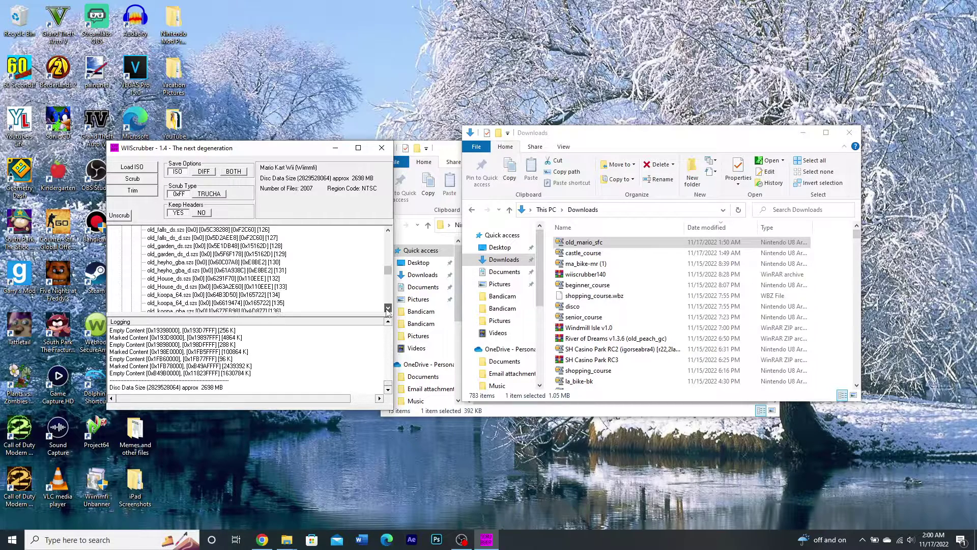
click(388, 308)
click(388, 308)
click(388, 308)
click(388, 308)
click(387, 308)
click(387, 308)
click(388, 308)
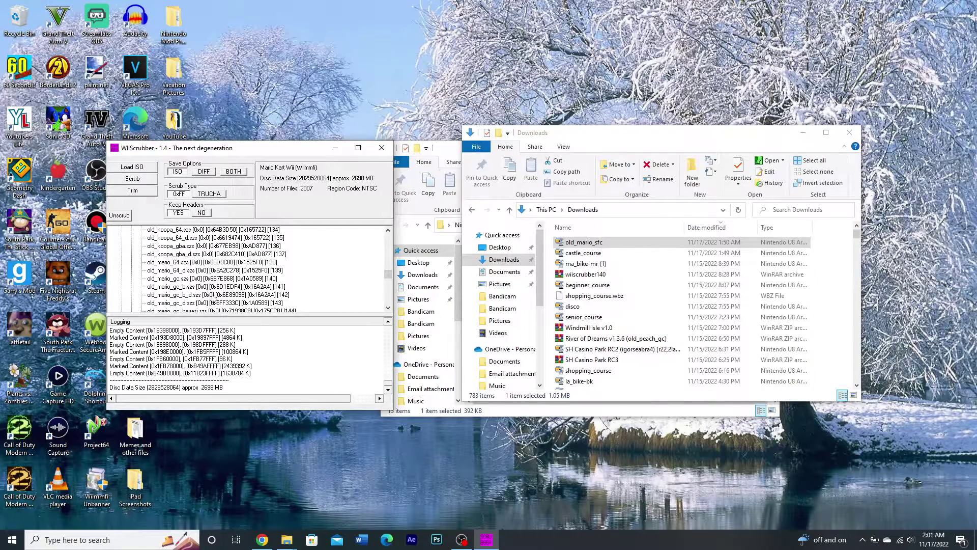
click(388, 307)
click(387, 308)
click(388, 307)
click(388, 308)
click(388, 308)
click(388, 308)
click(388, 307)
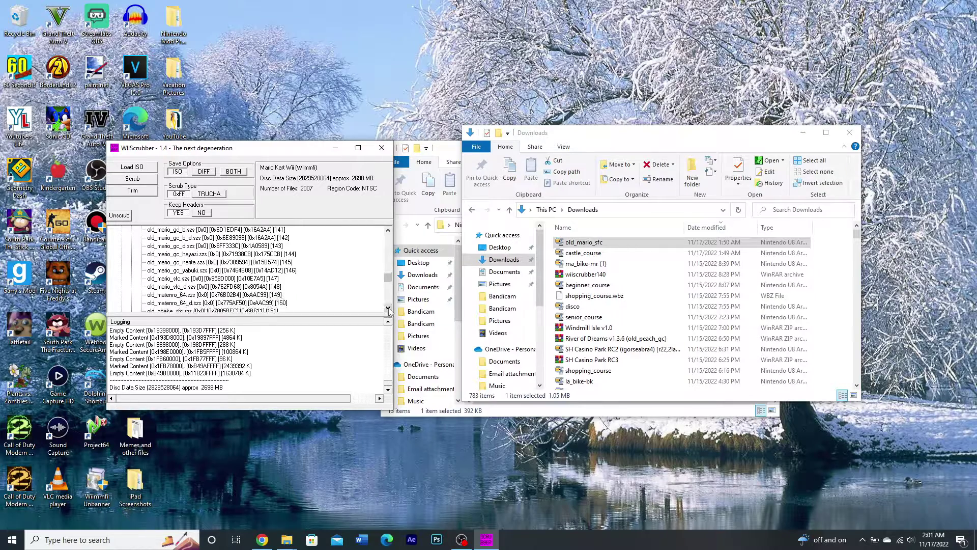
click(194, 279)
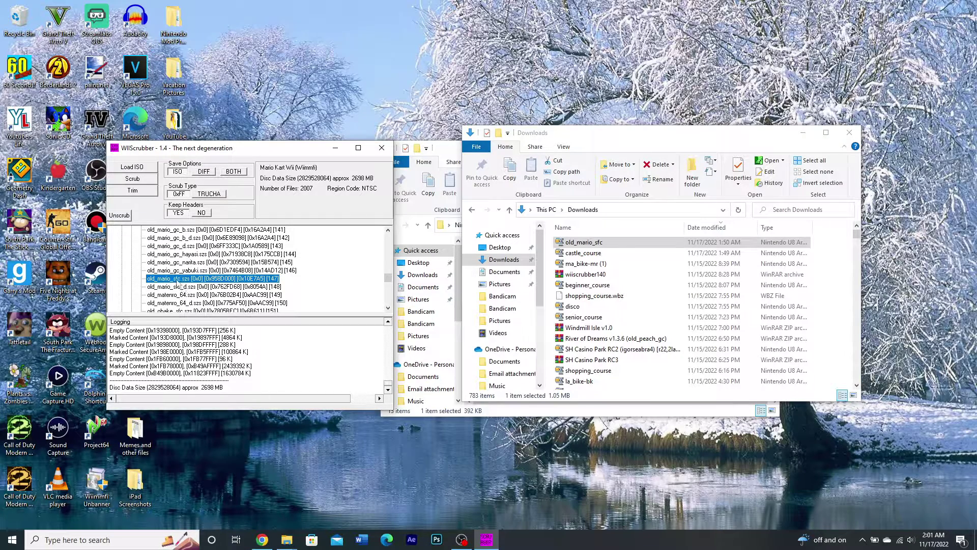
- Replace old_mario_sfc.szs on the disc with the old_mario_sfc file from Downloads
right_click(173, 284)
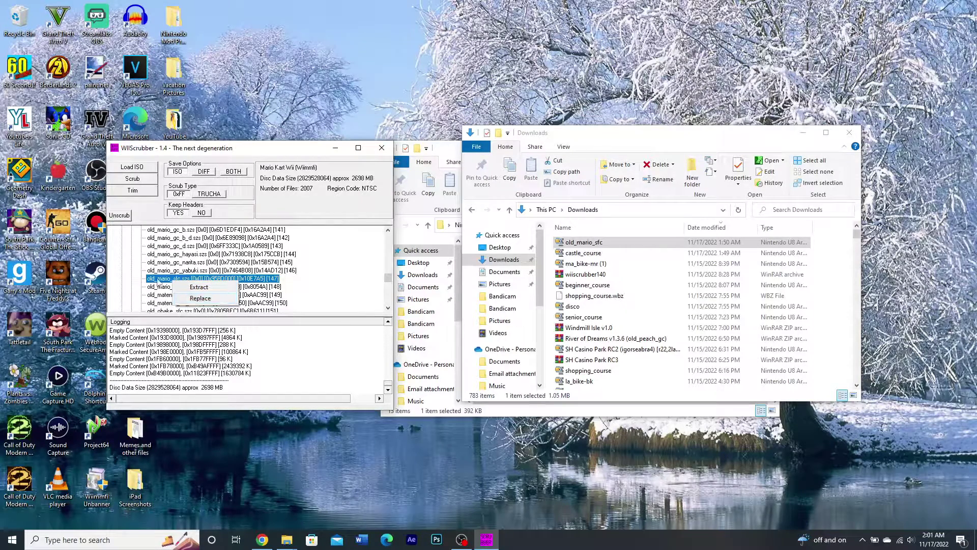
click(207, 286)
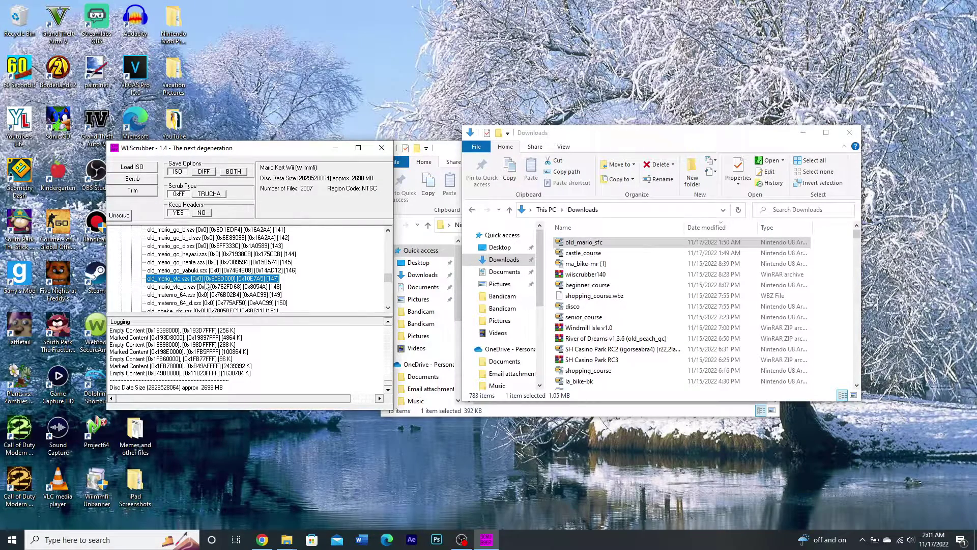
right_click(174, 281)
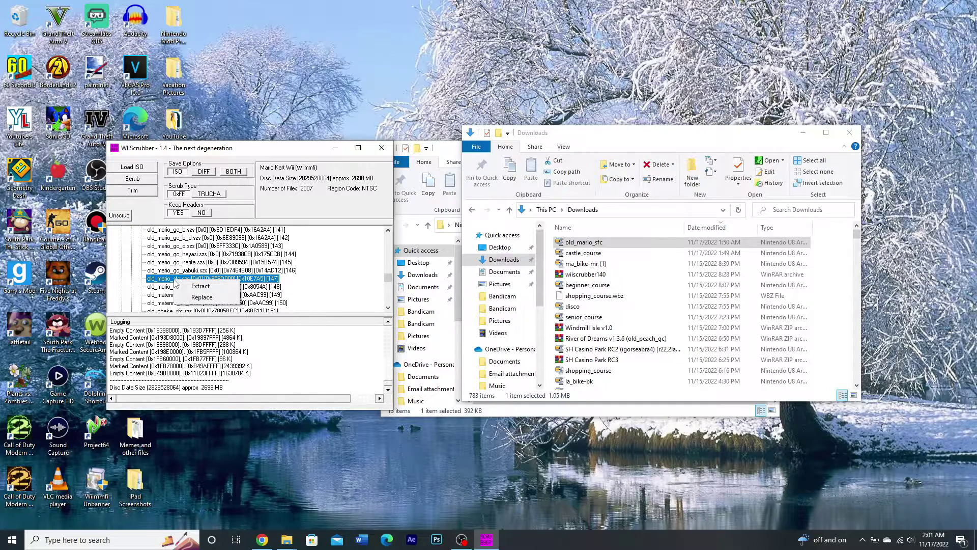
click(203, 299)
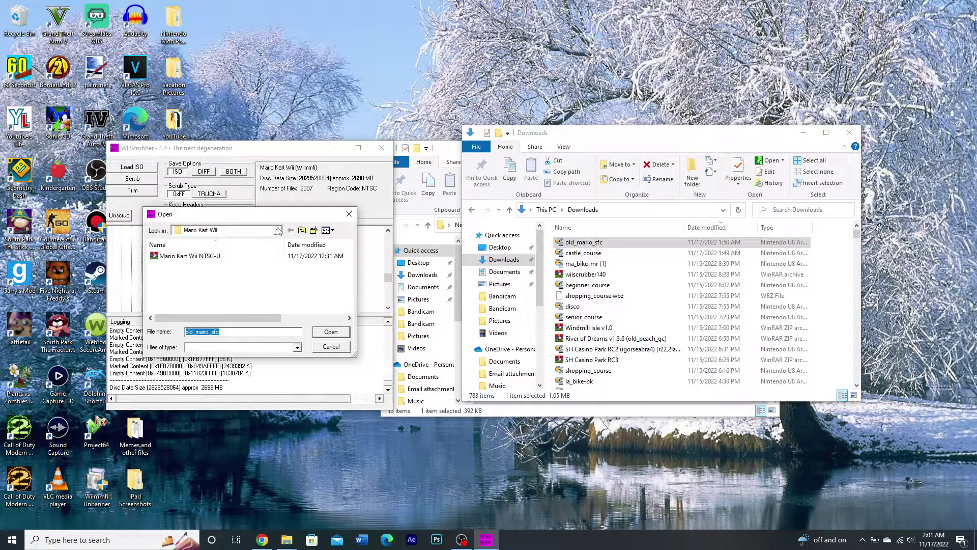
double_click(278, 231)
double_click(278, 230)
click(278, 231)
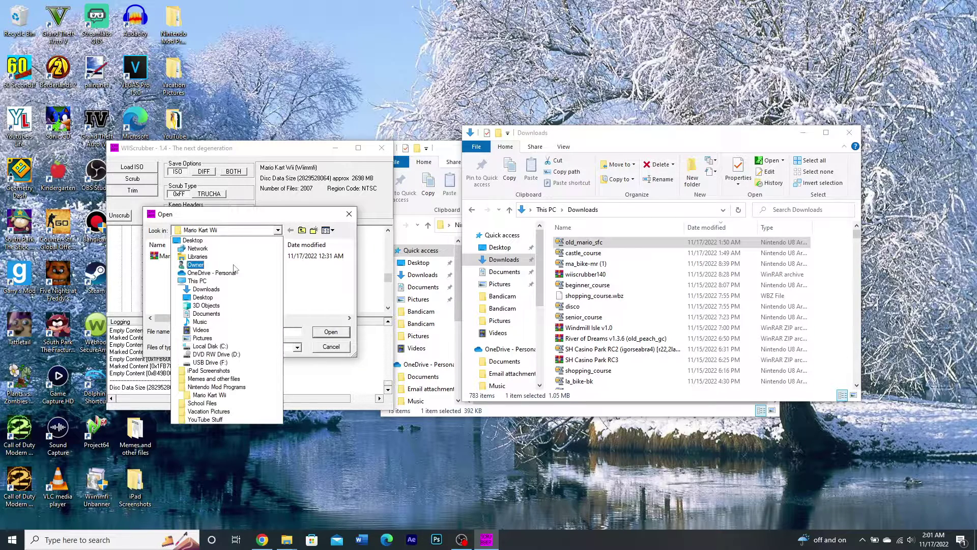
click(216, 289)
click(203, 268)
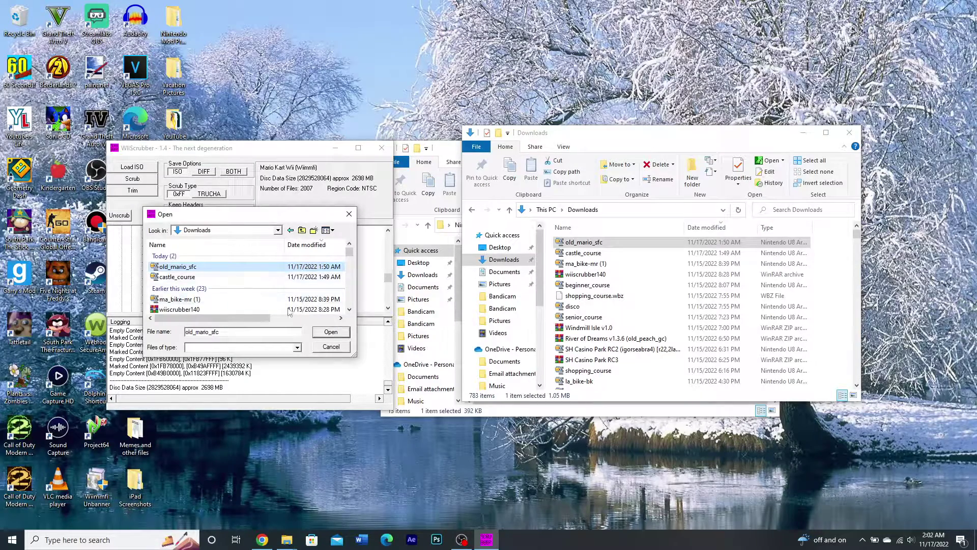
click(332, 334)
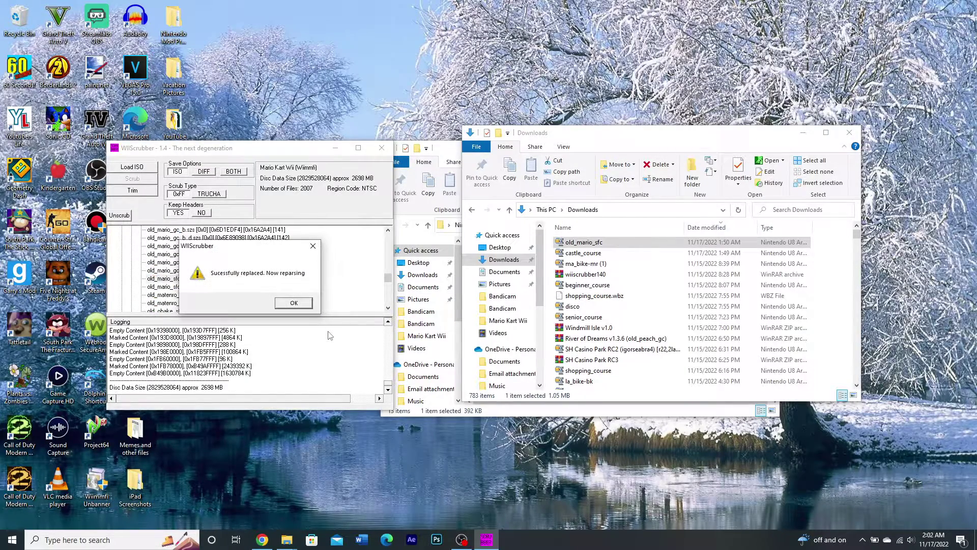
click(293, 302)
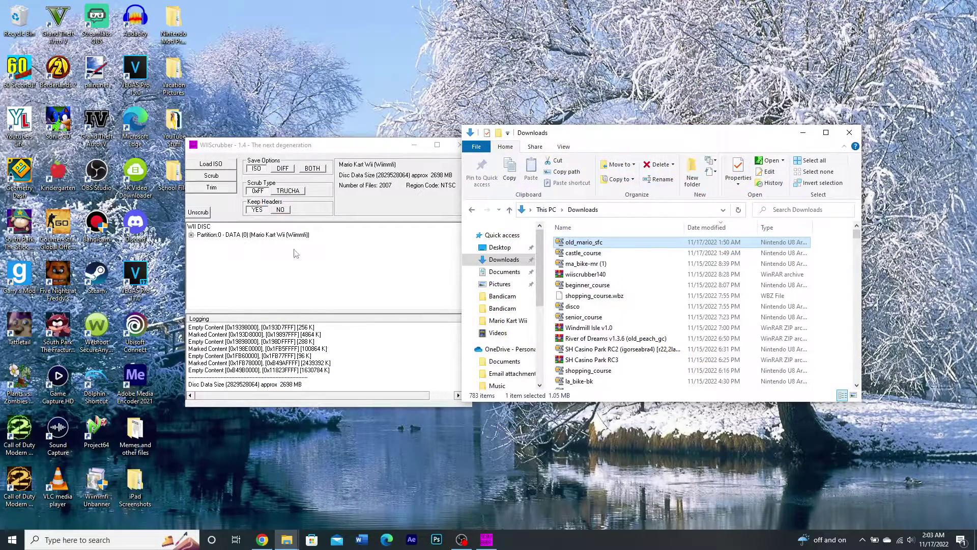
- After the Mario Kart Wii ISO finishes reparsing, move the WiiScrubber window up and to the left
drag(314, 150, 267, 138)
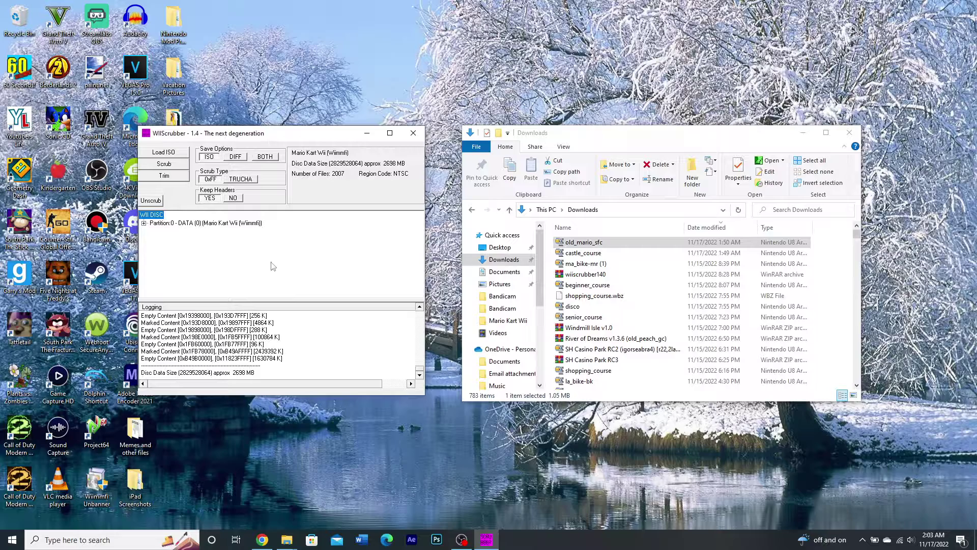